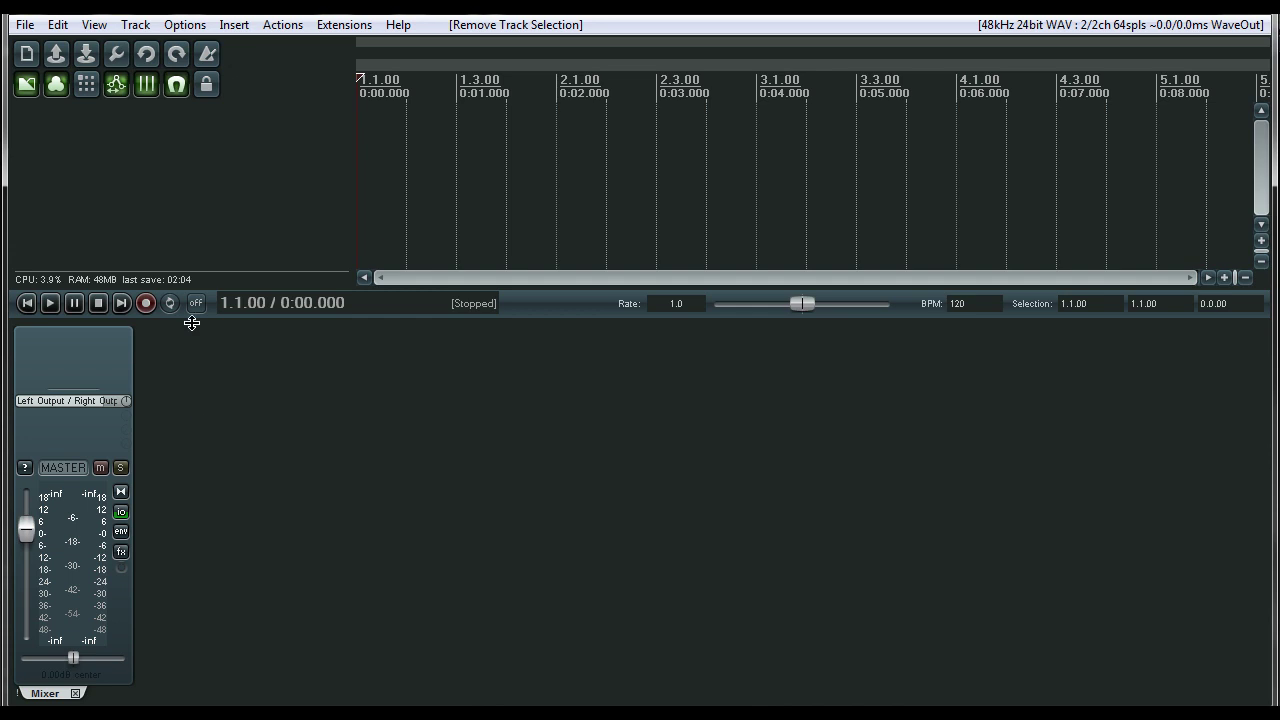
Step: Hide the mixer panel, then show it again
click(94, 25)
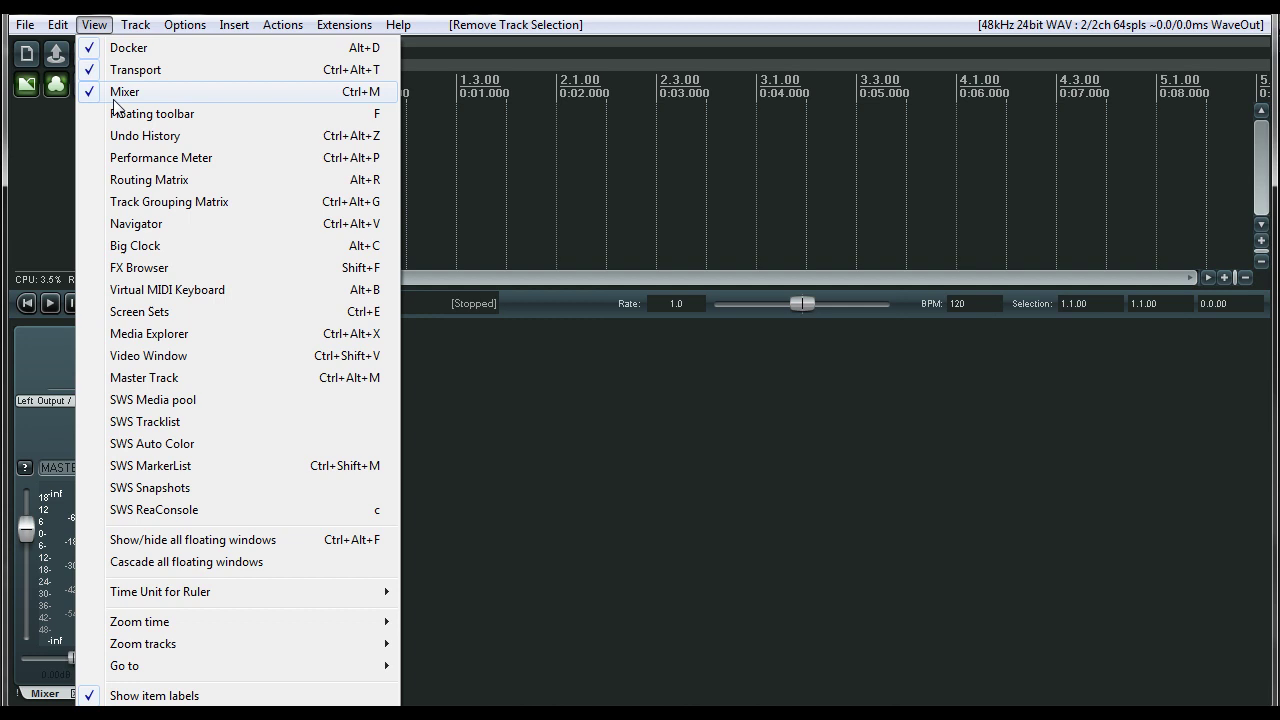
click(113, 95)
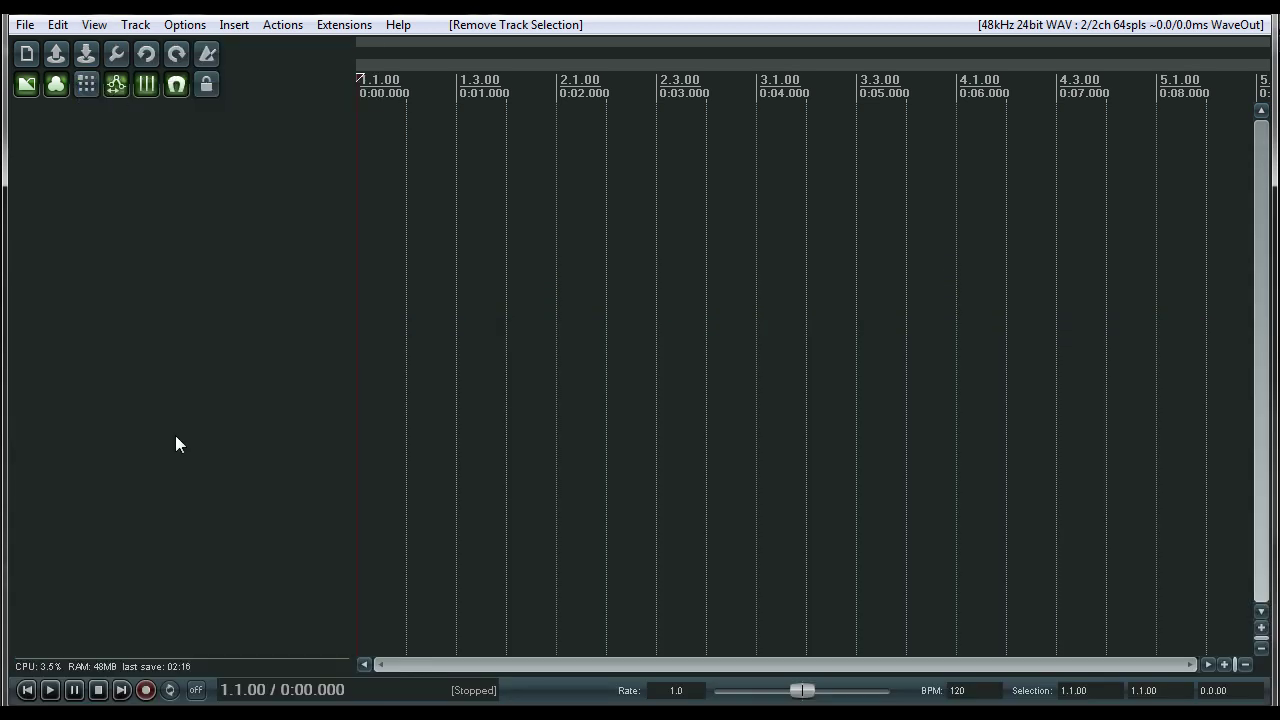
click(93, 29)
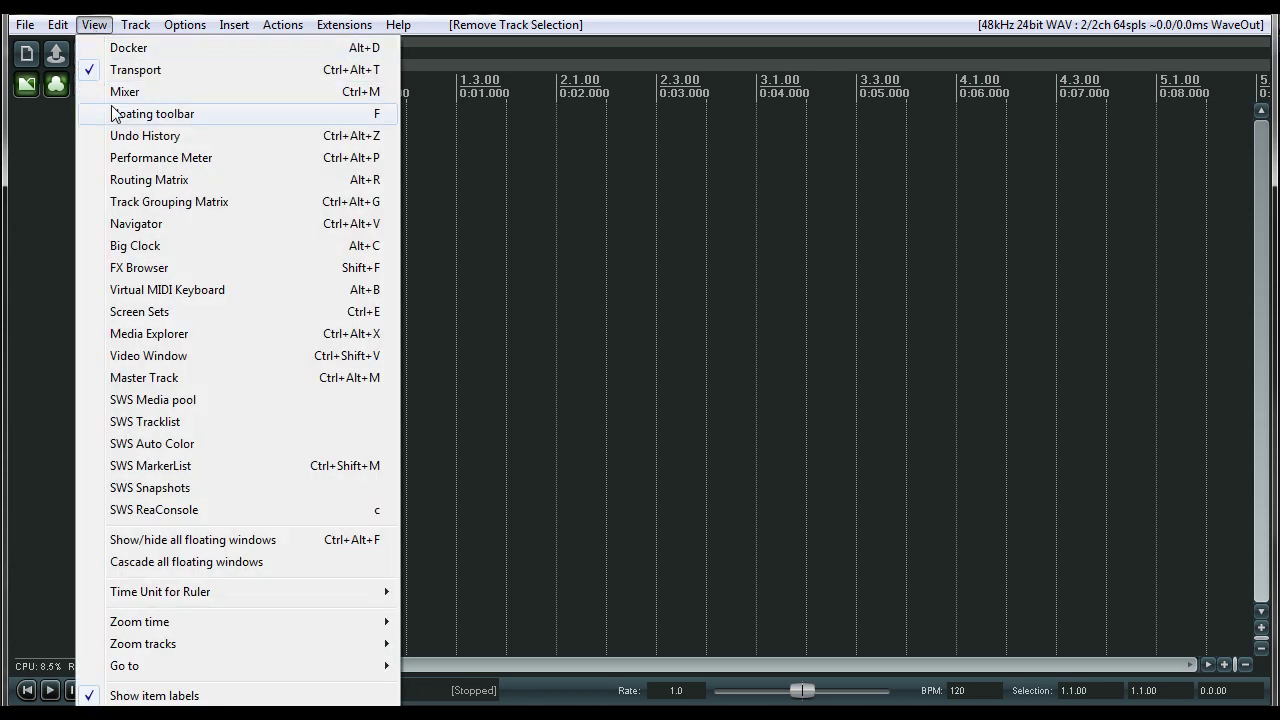
click(124, 92)
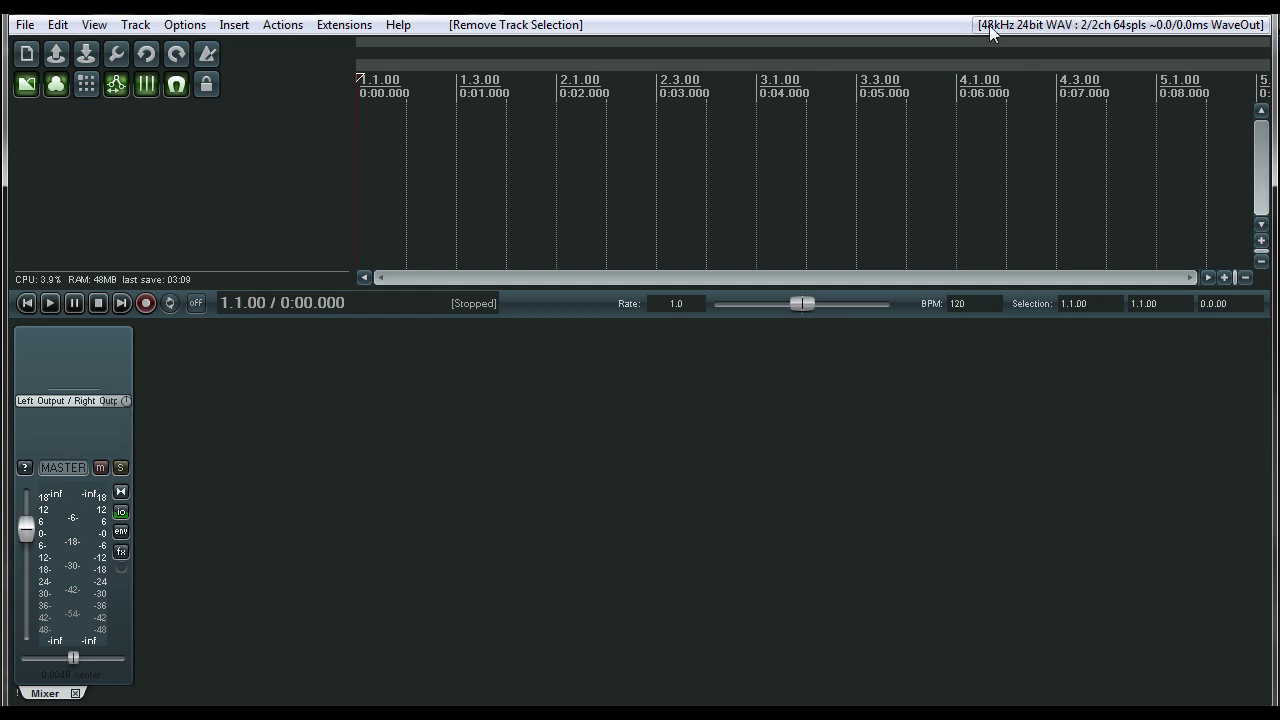
Step: In the audio device preferences, switch the audio system to ASIO and look at its drivers
click(1122, 28)
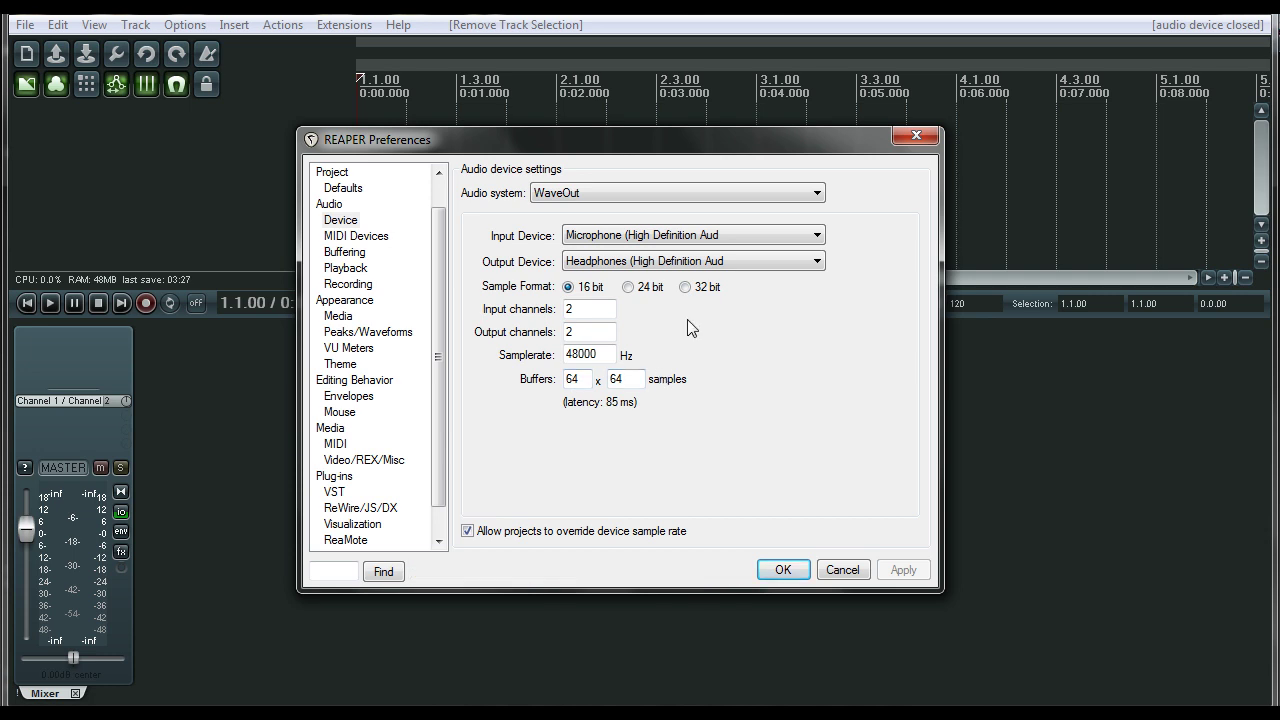
click(635, 191)
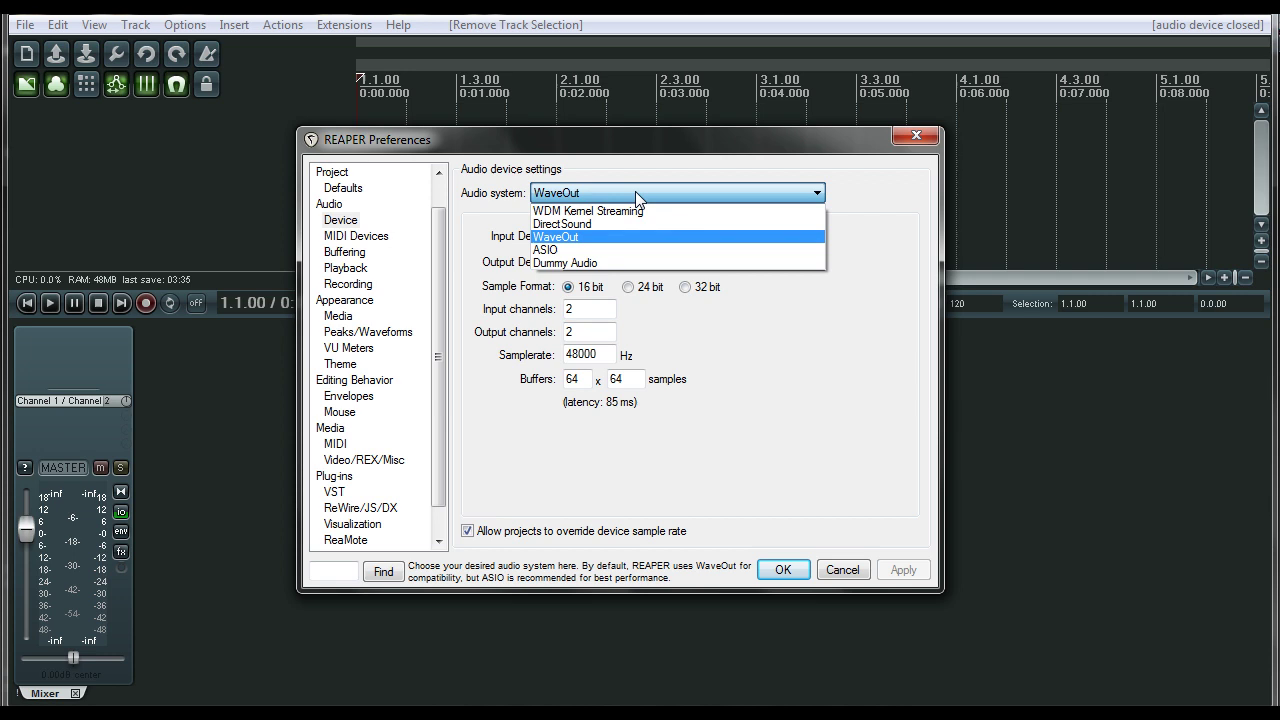
click(566, 249)
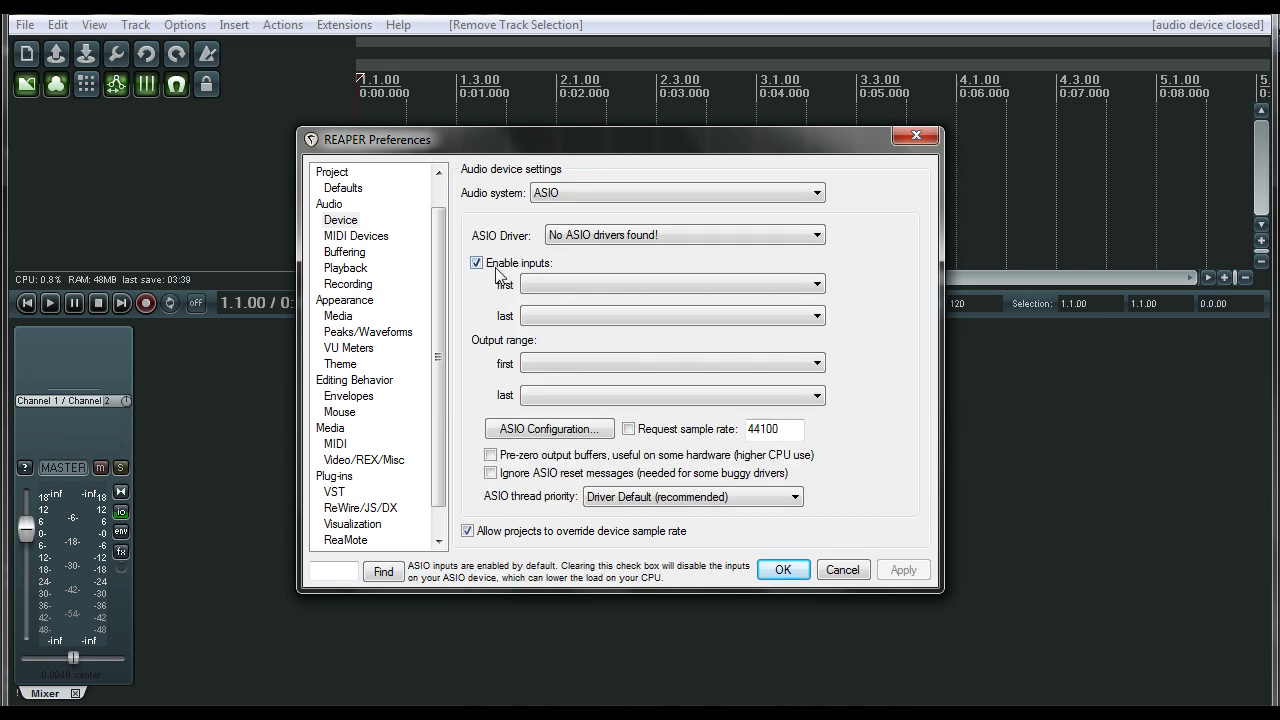
click(578, 238)
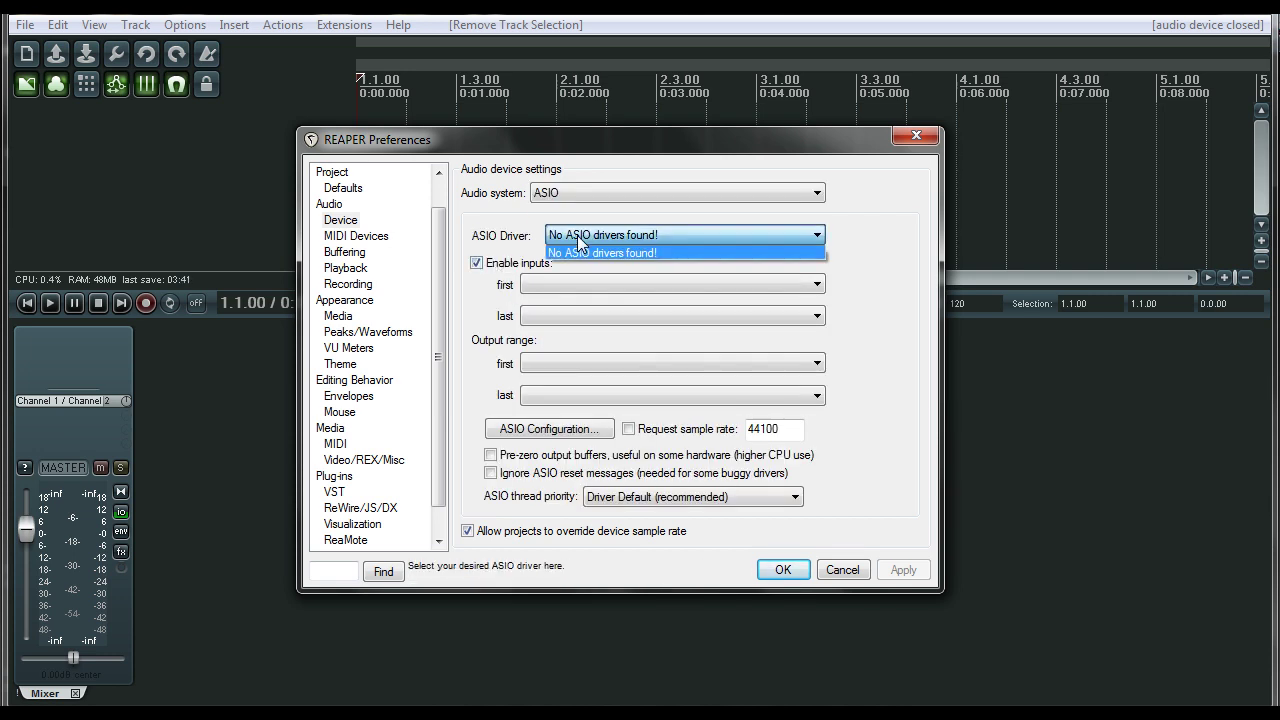
click(578, 238)
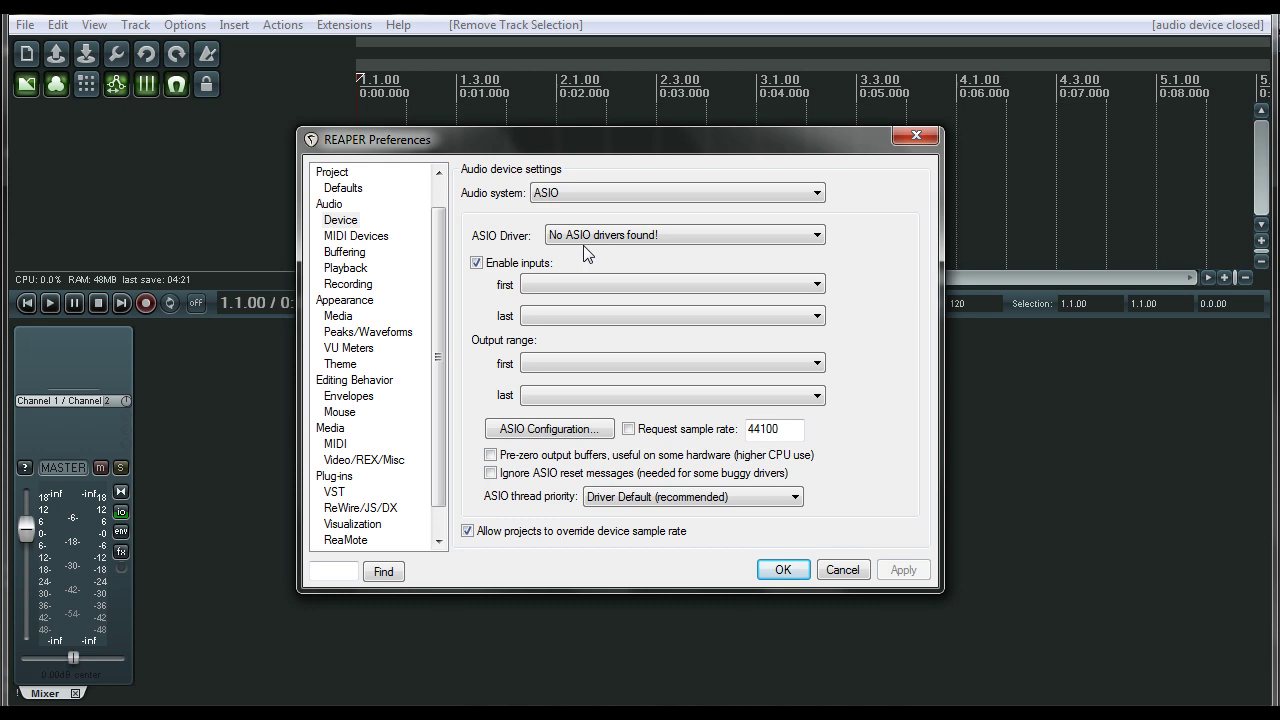
Step: Check the empty first-input list, then set the audio system back to WaveOut
click(530, 285)
click(535, 292)
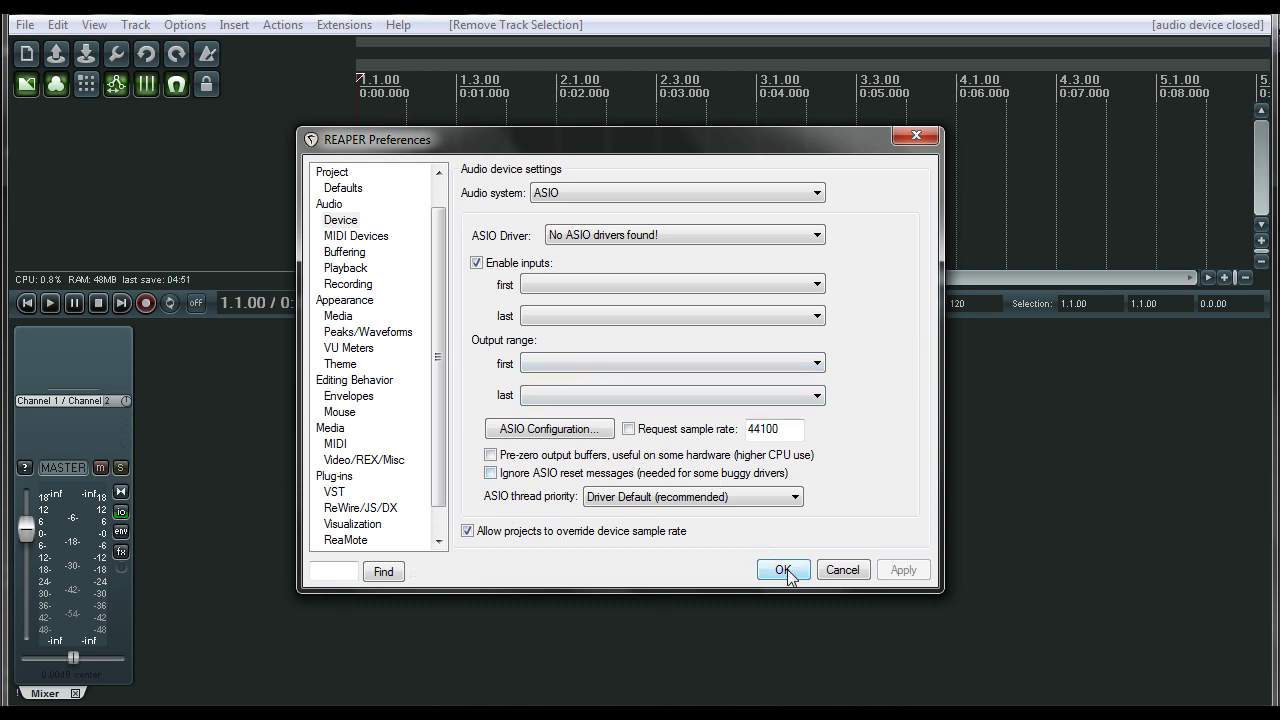
click(681, 192)
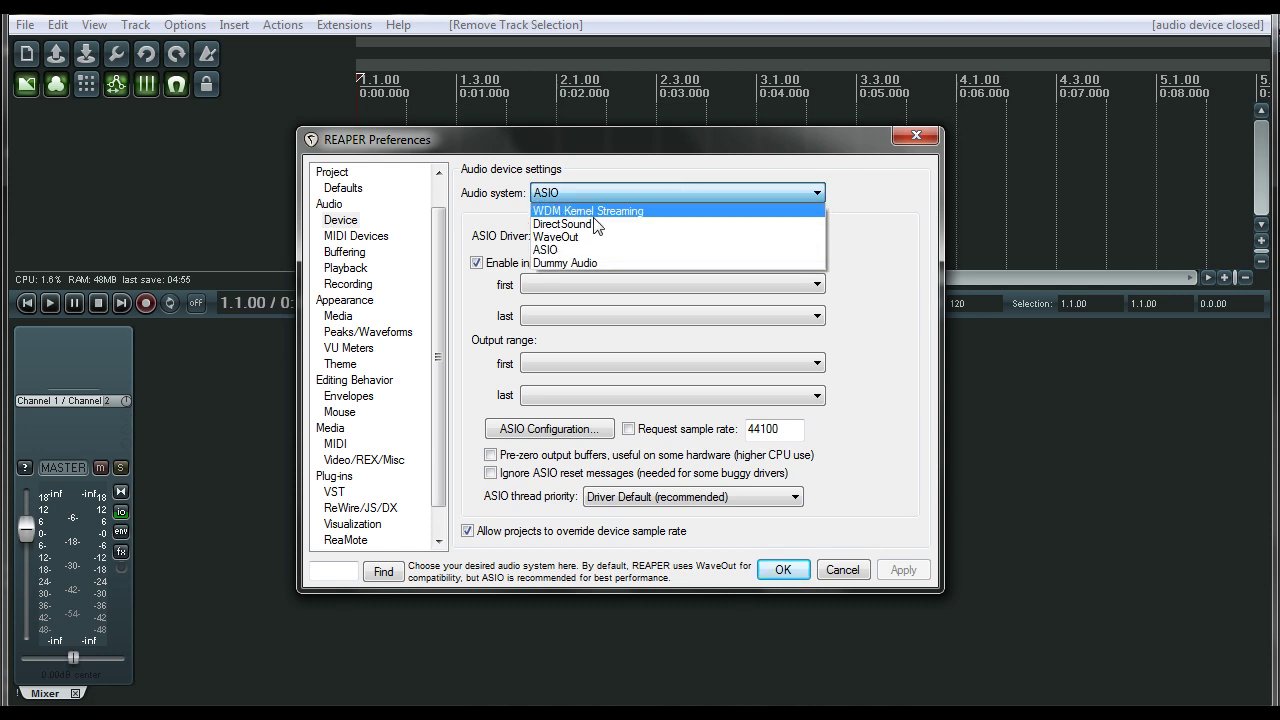
click(640, 237)
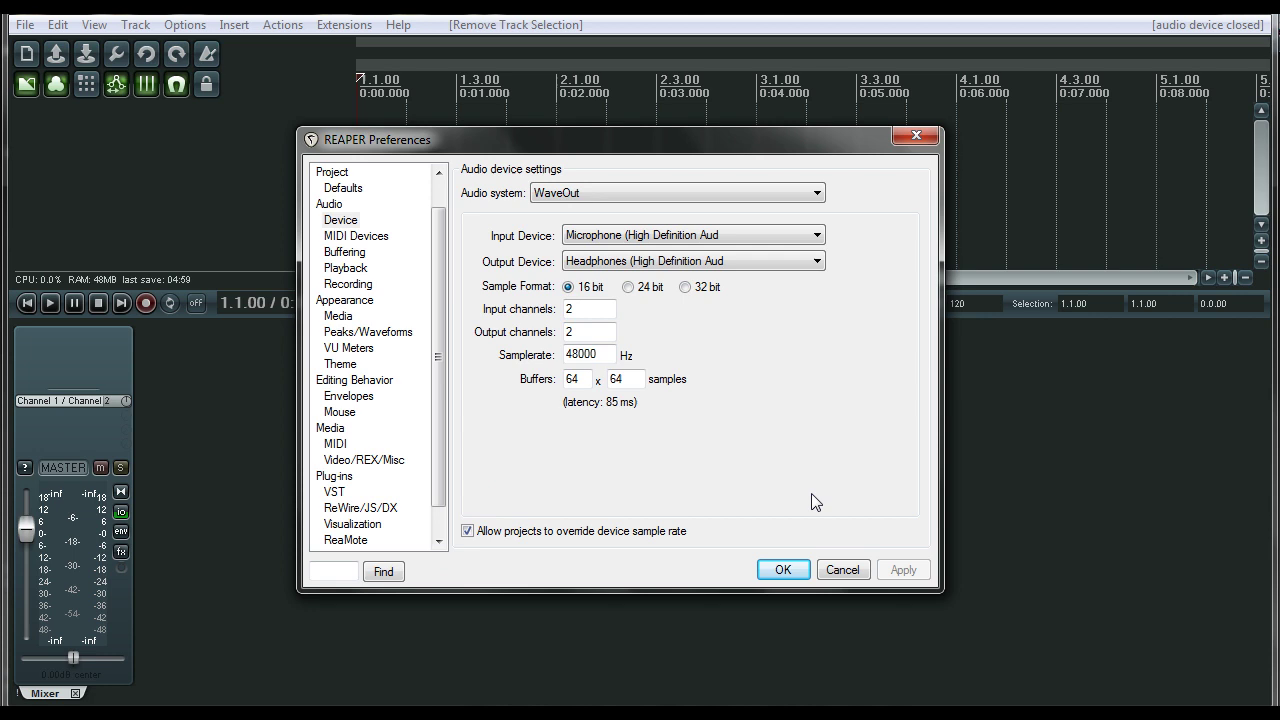
Step: Apply the audio settings, then add two tracks by double-click and right-click Insert new track
click(778, 570)
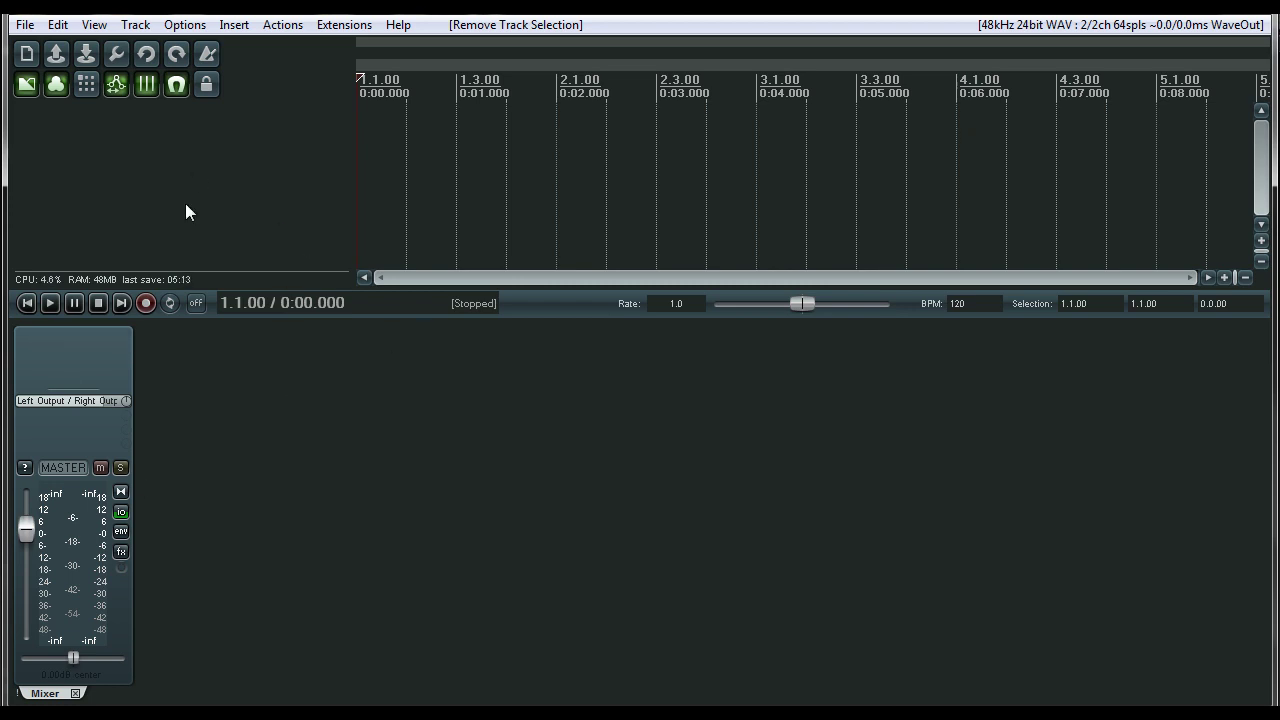
double_click(338, 417)
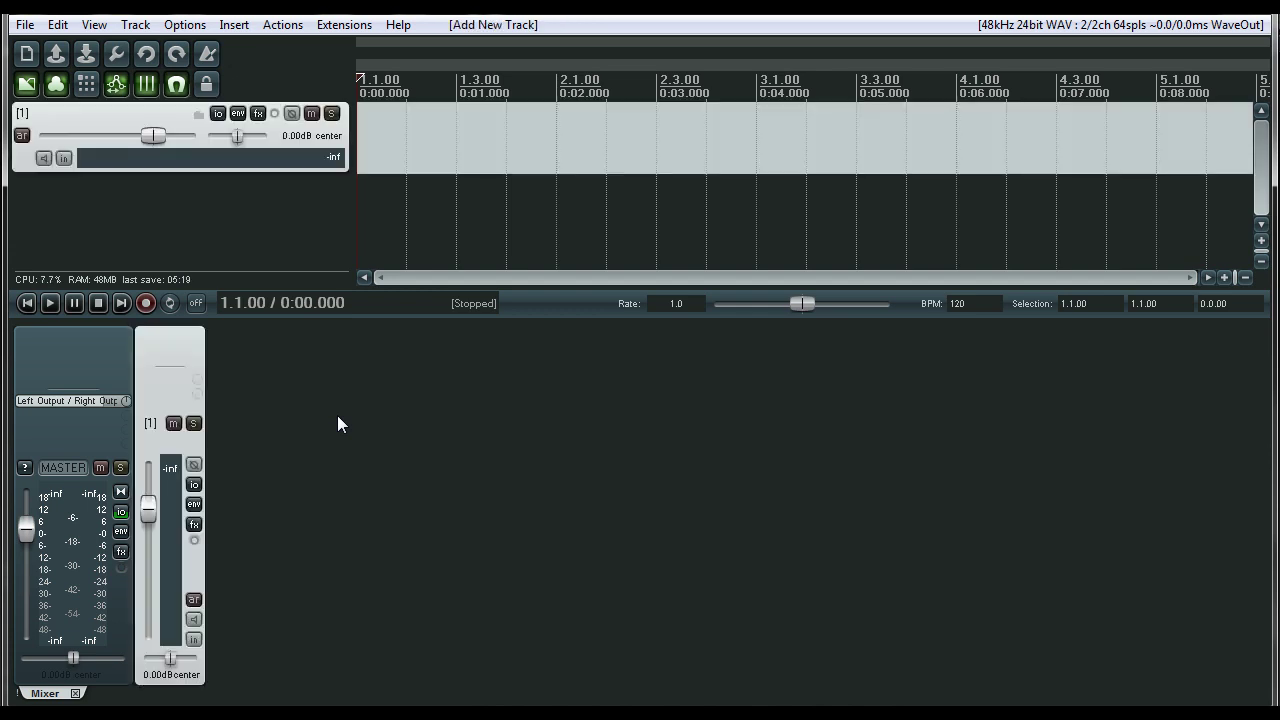
click(331, 411)
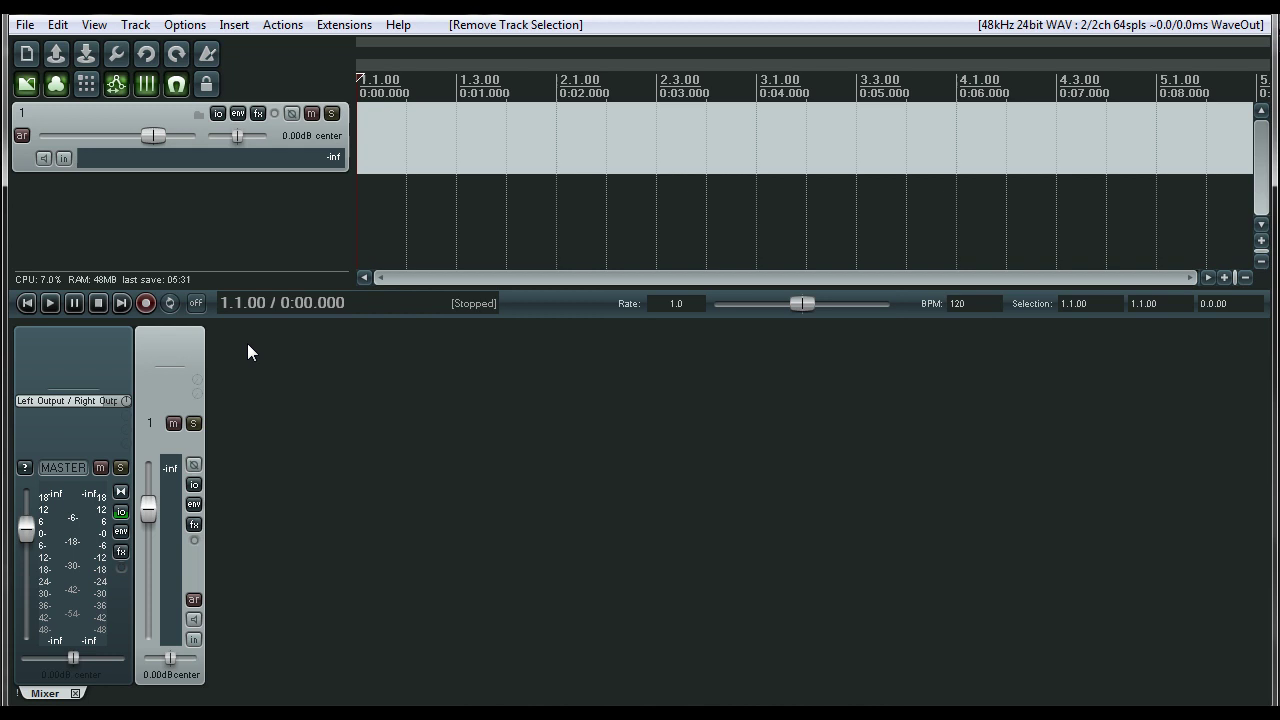
right_click(148, 198)
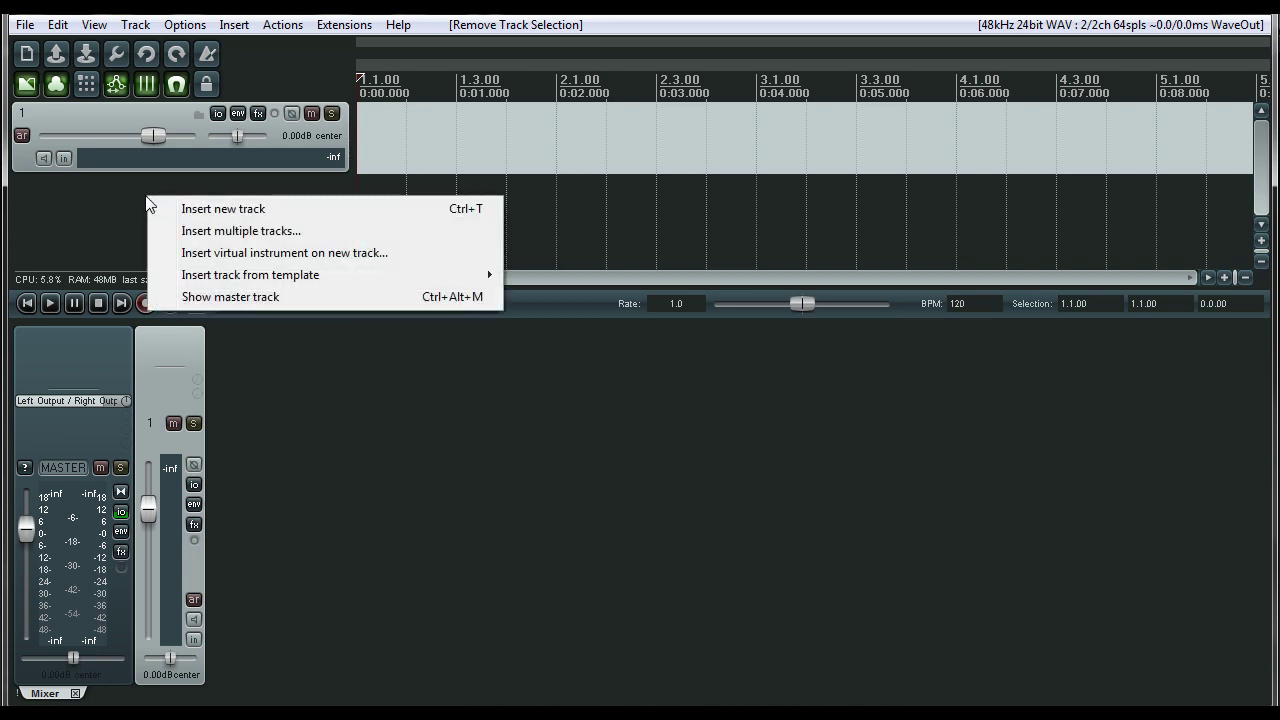
click(211, 210)
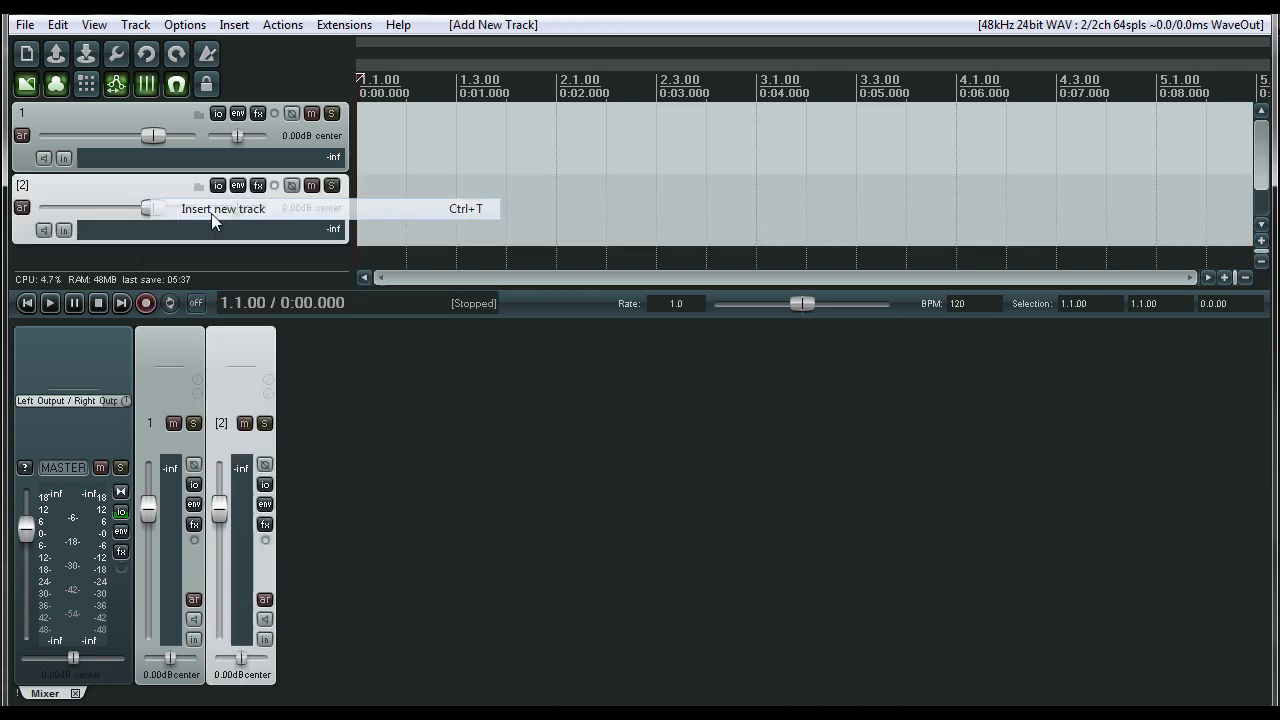
click(1261, 224)
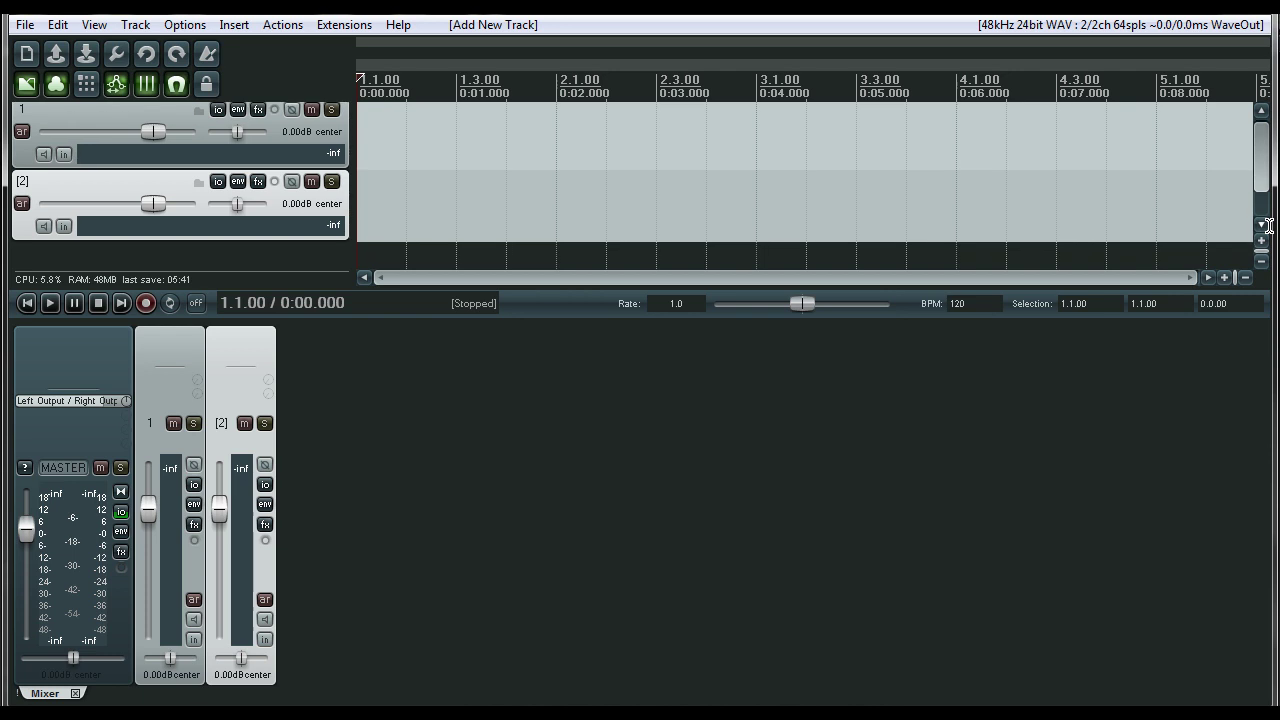
click(1261, 224)
click(1261, 224)
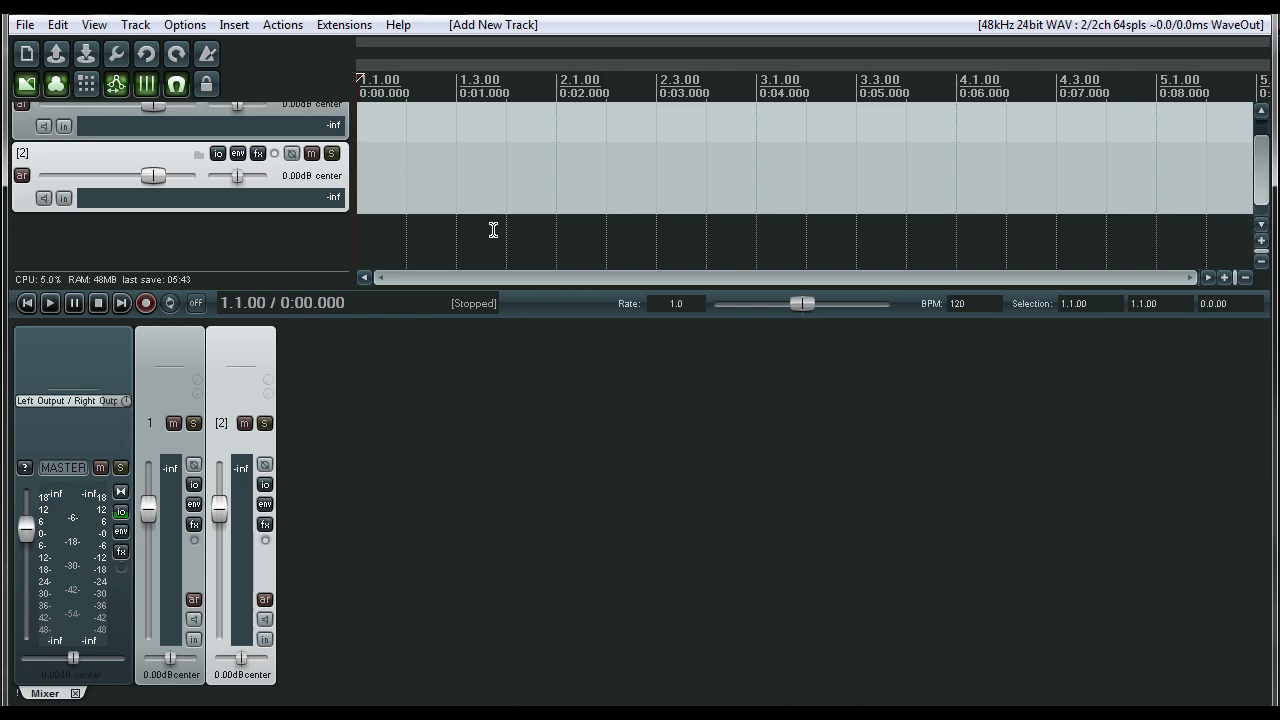
Step: Add a third, fourth and fifth track, then select all five tracks
double_click(137, 241)
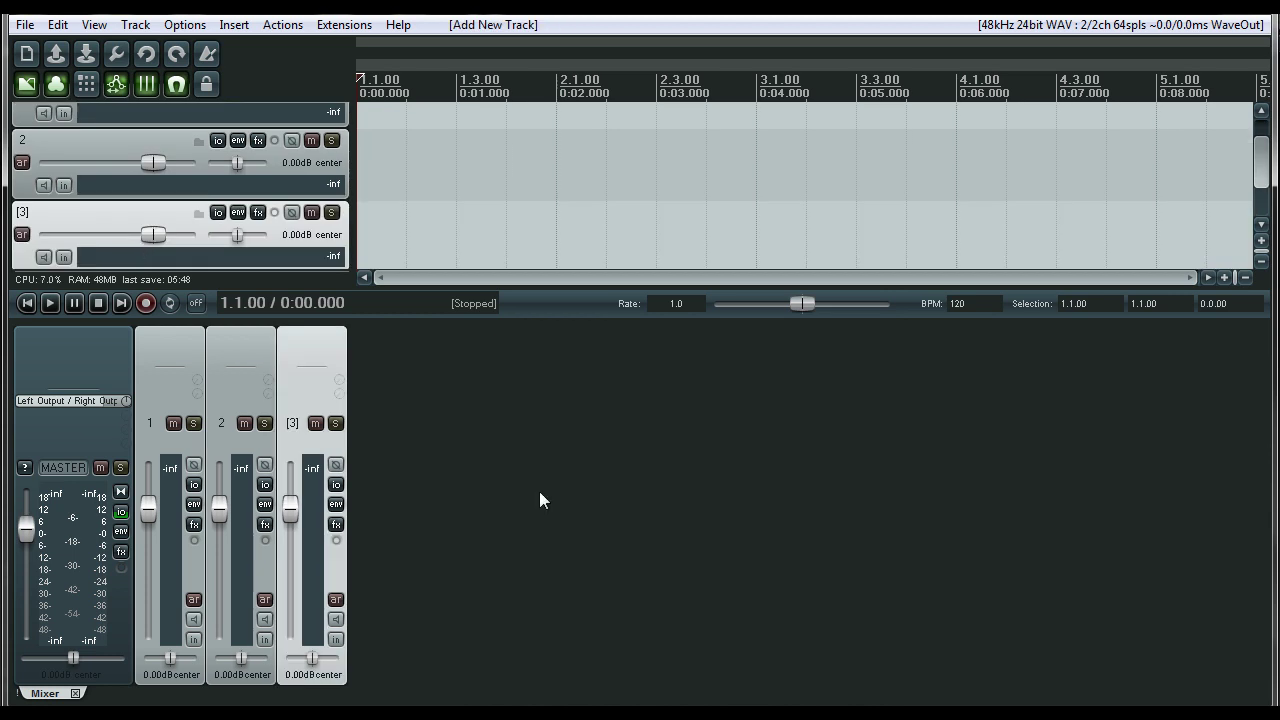
double_click(481, 489)
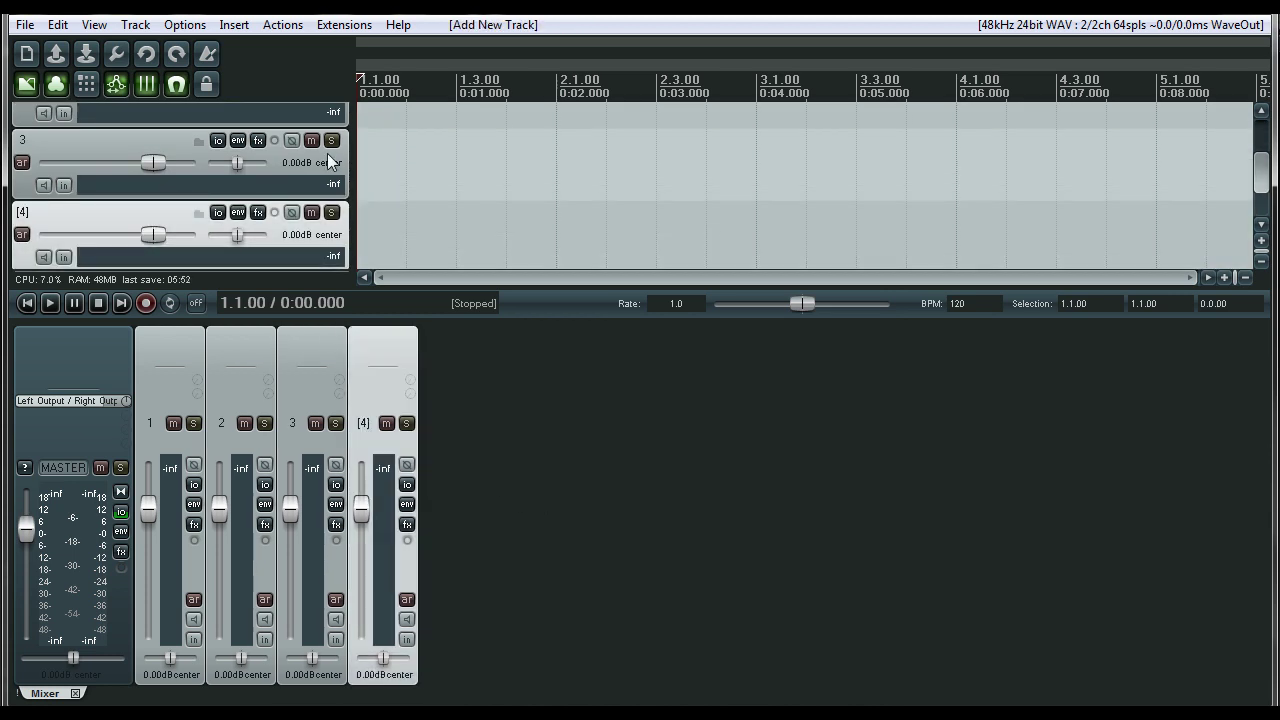
click(135, 24)
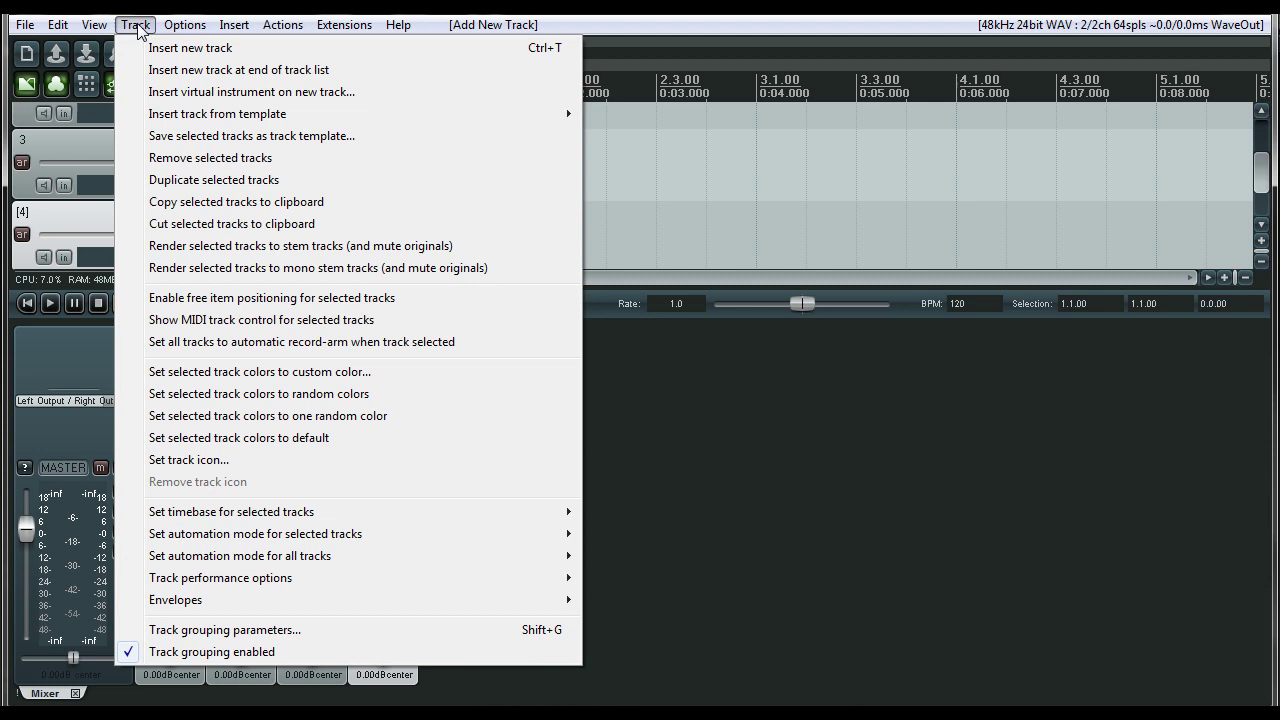
click(157, 48)
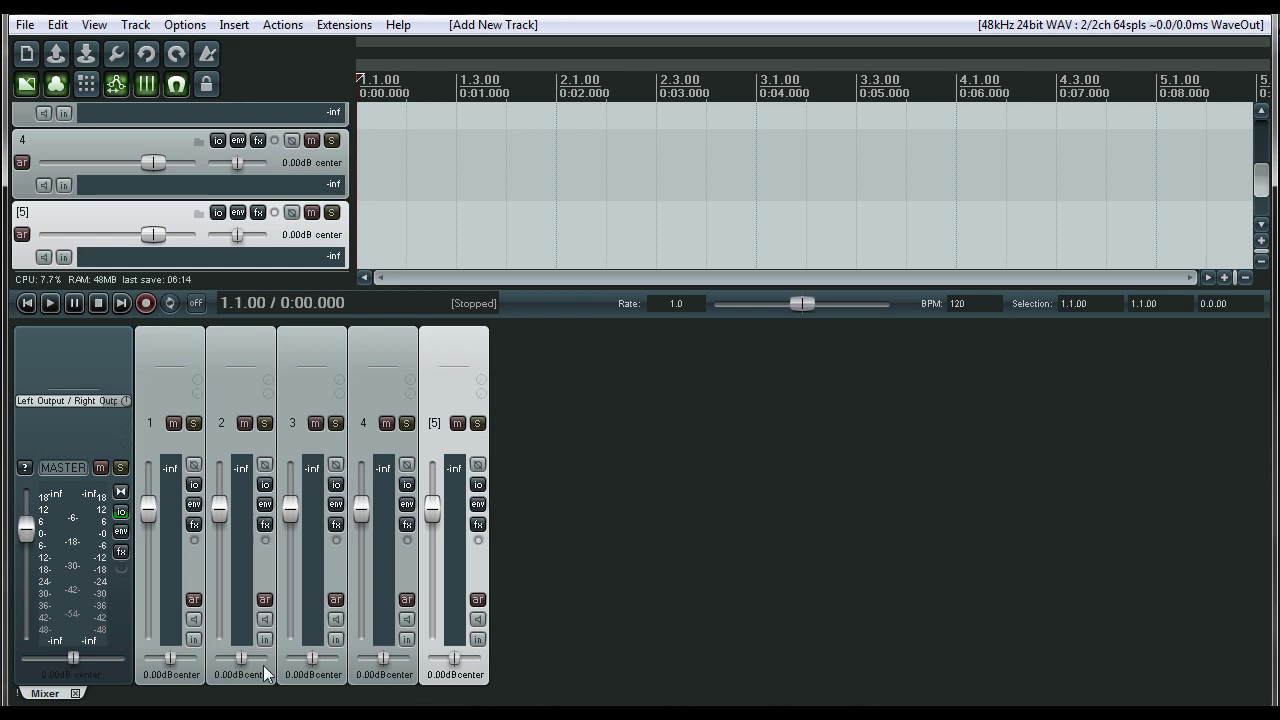
shift+click(153, 684)
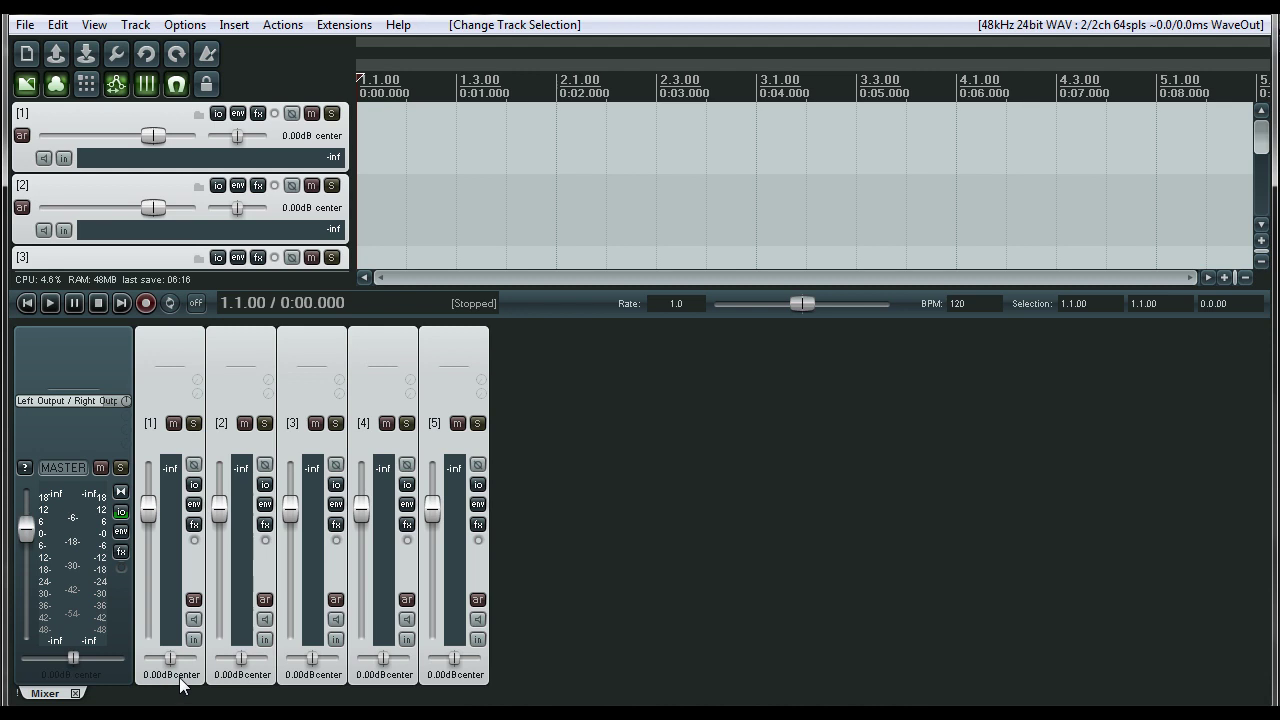
Step: Delete the five selected tracks and add one fresh track to the empty project
key(Delete)
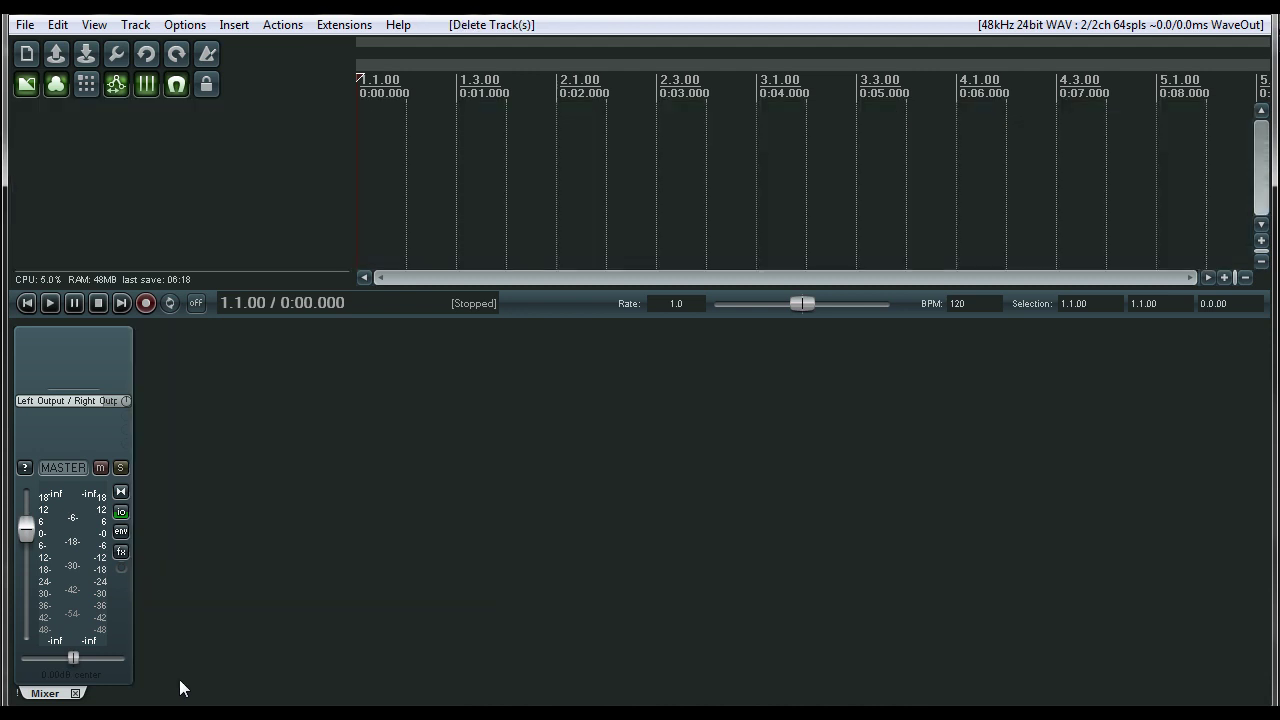
click(211, 483)
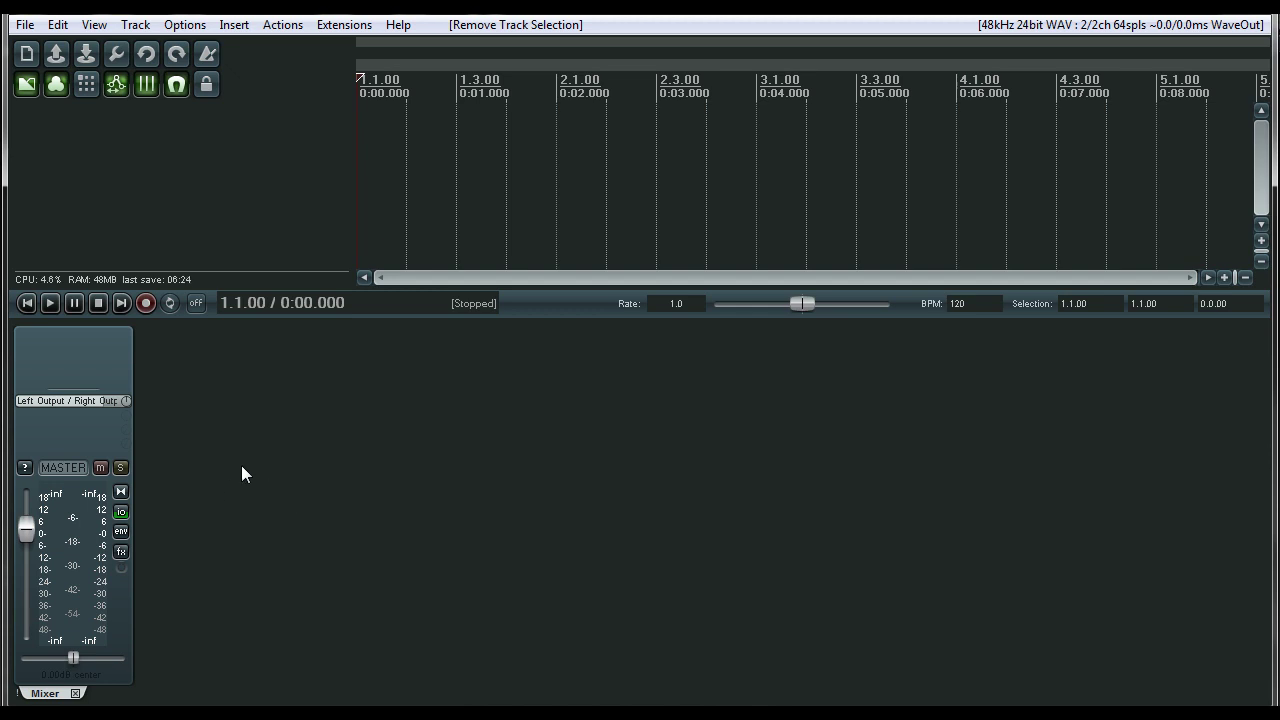
double_click(241, 465)
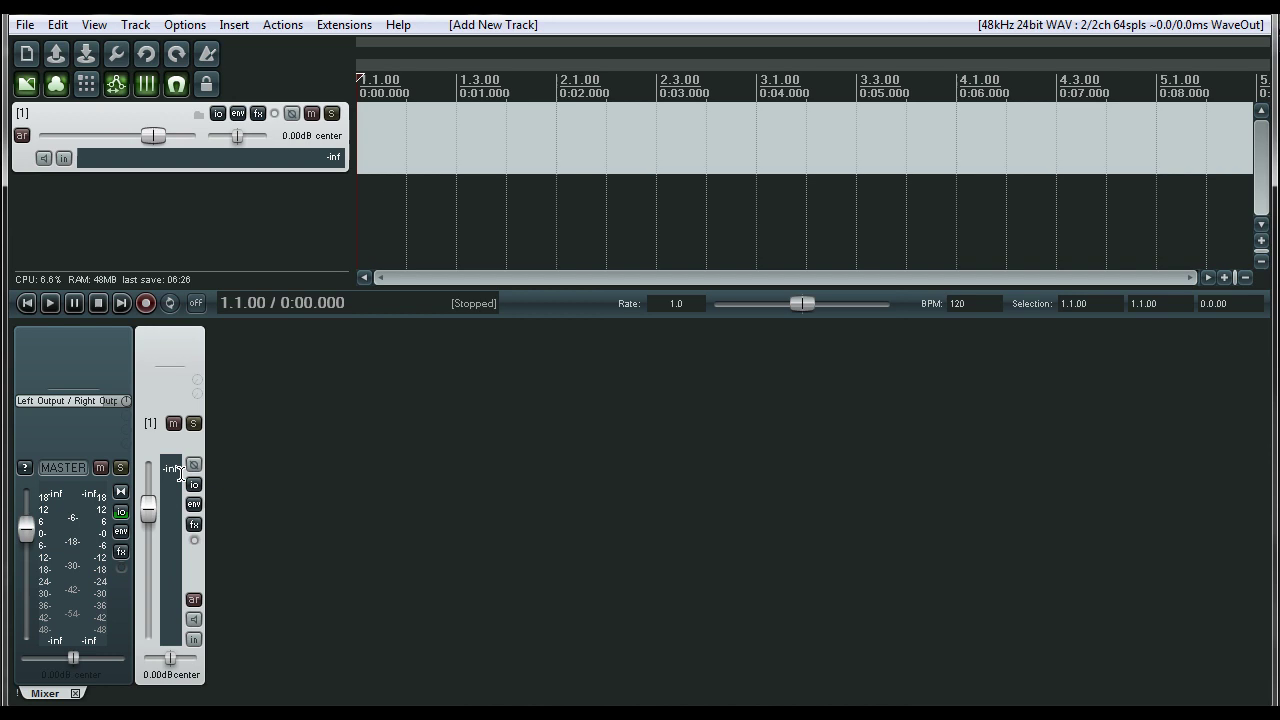
Step: Name the new track 'Audio'
double_click(47, 115)
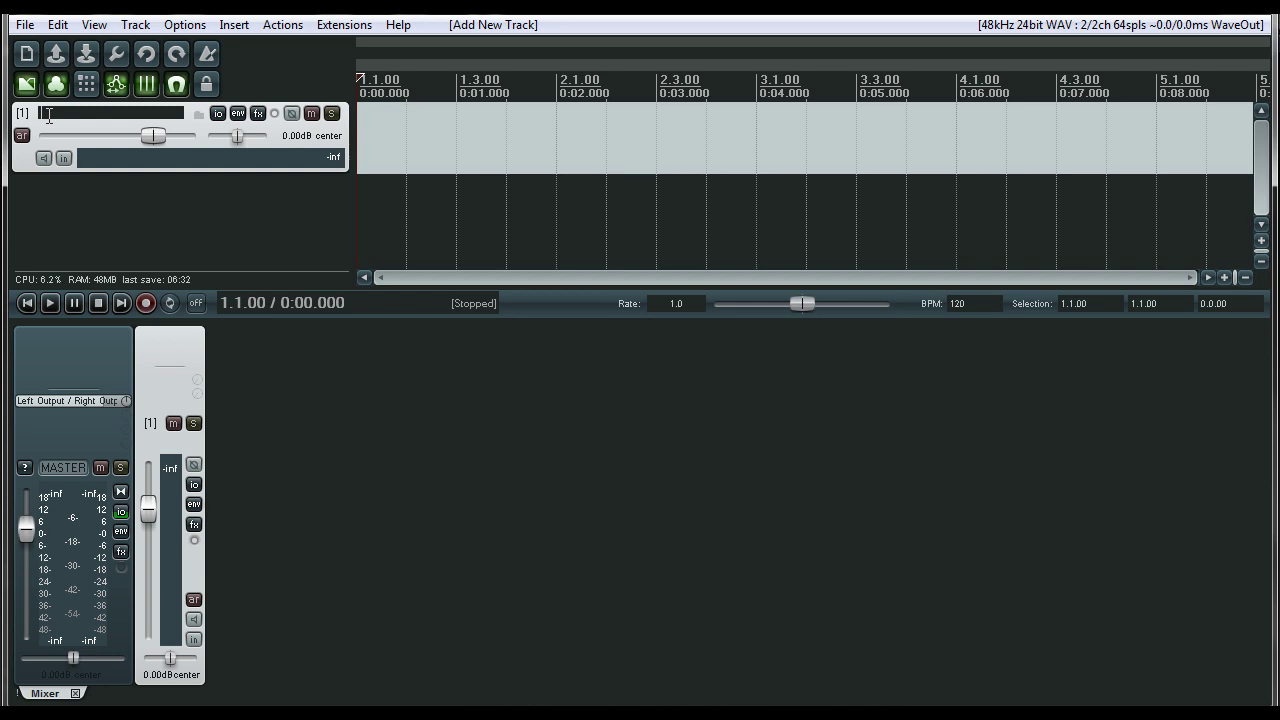
text(Audio)
key(Return)
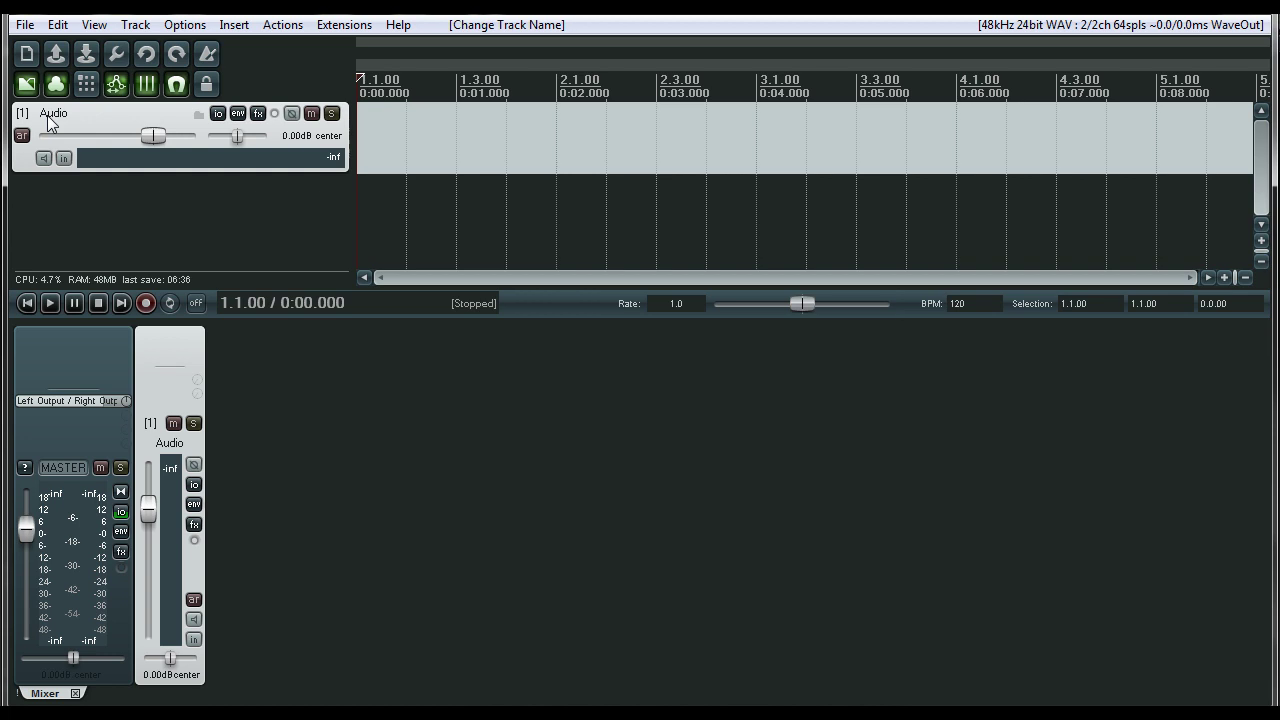
double_click(170, 443)
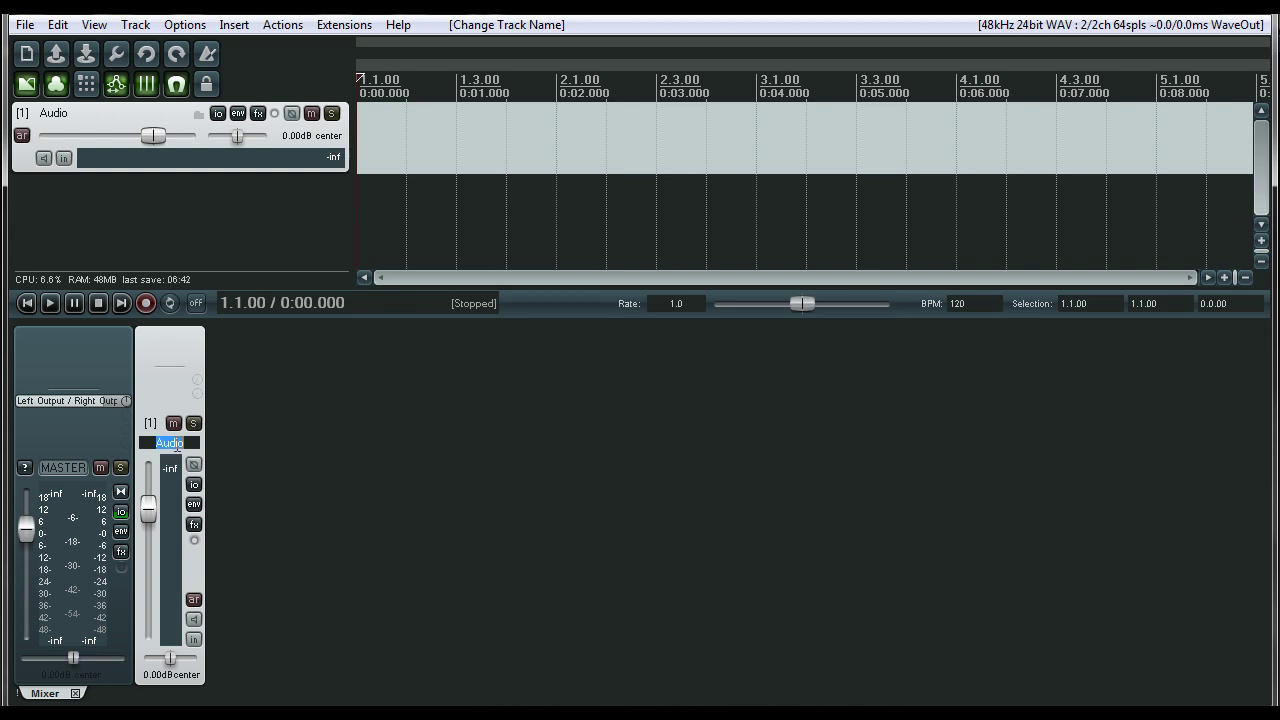
click(237, 457)
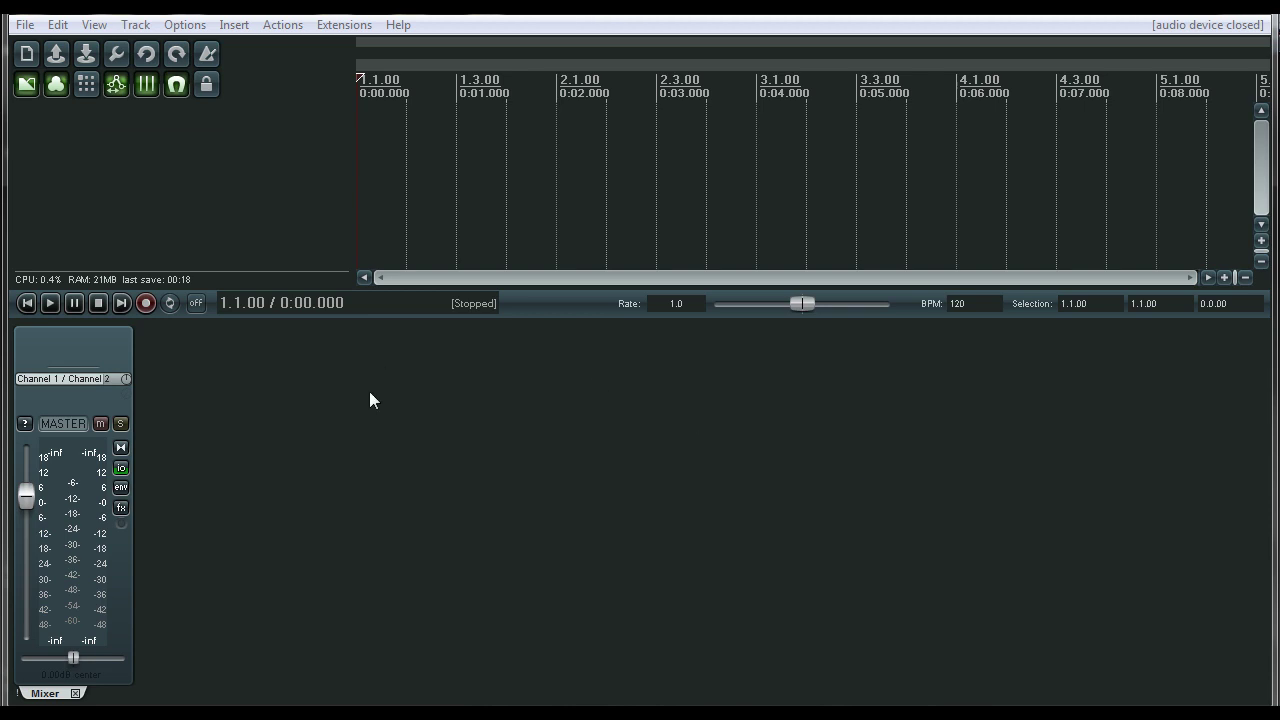
Step: Use Save project as to save 'Tut 1.1' in Desktop > Tutorials For Reaper
click(281, 437)
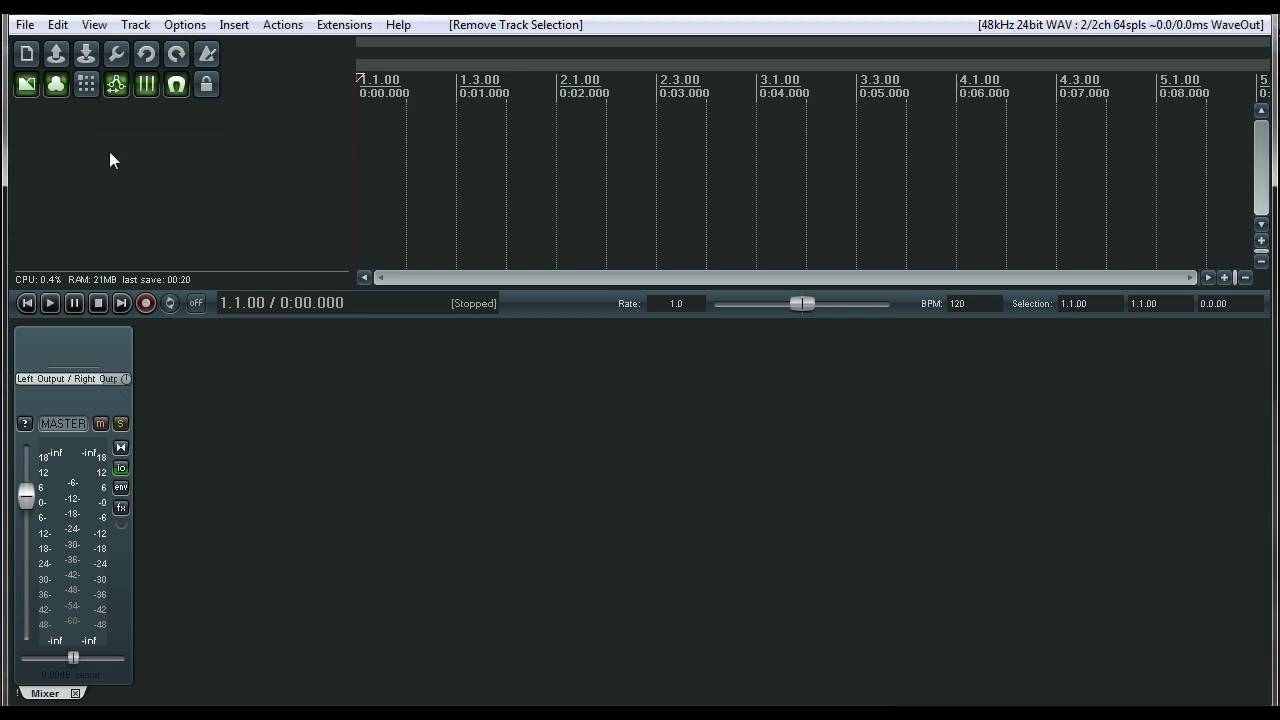
click(25, 27)
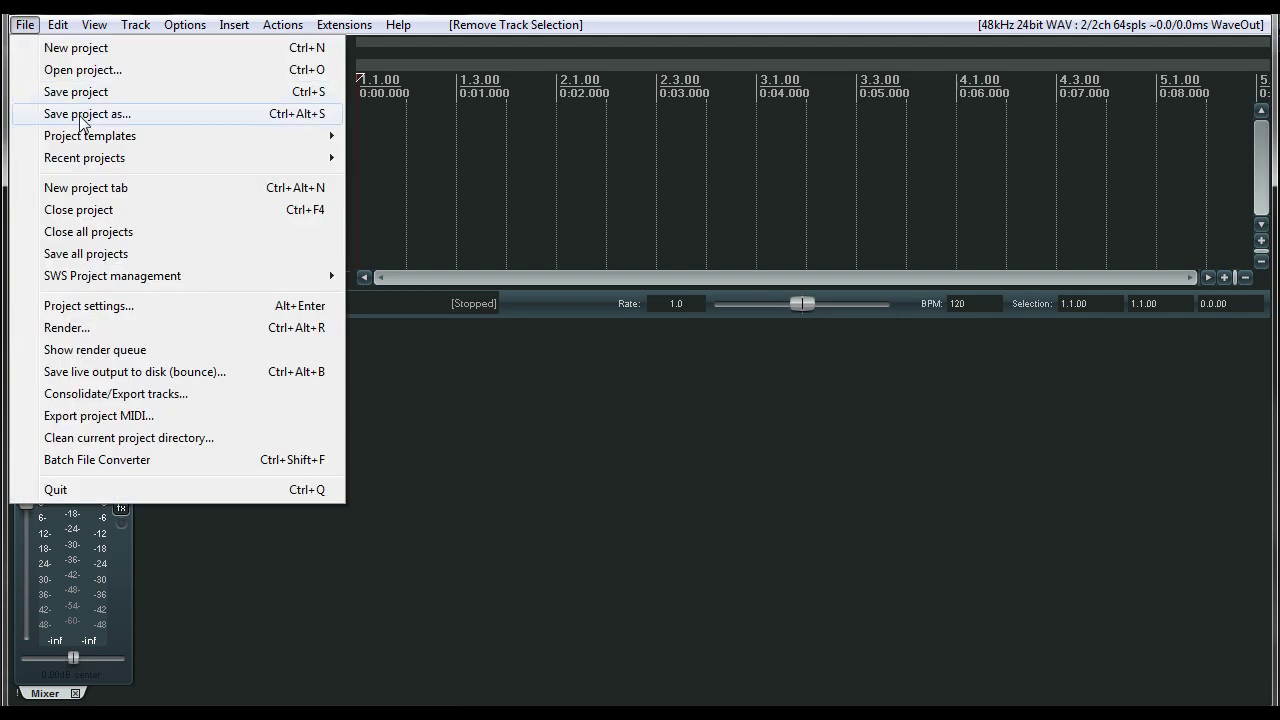
click(84, 114)
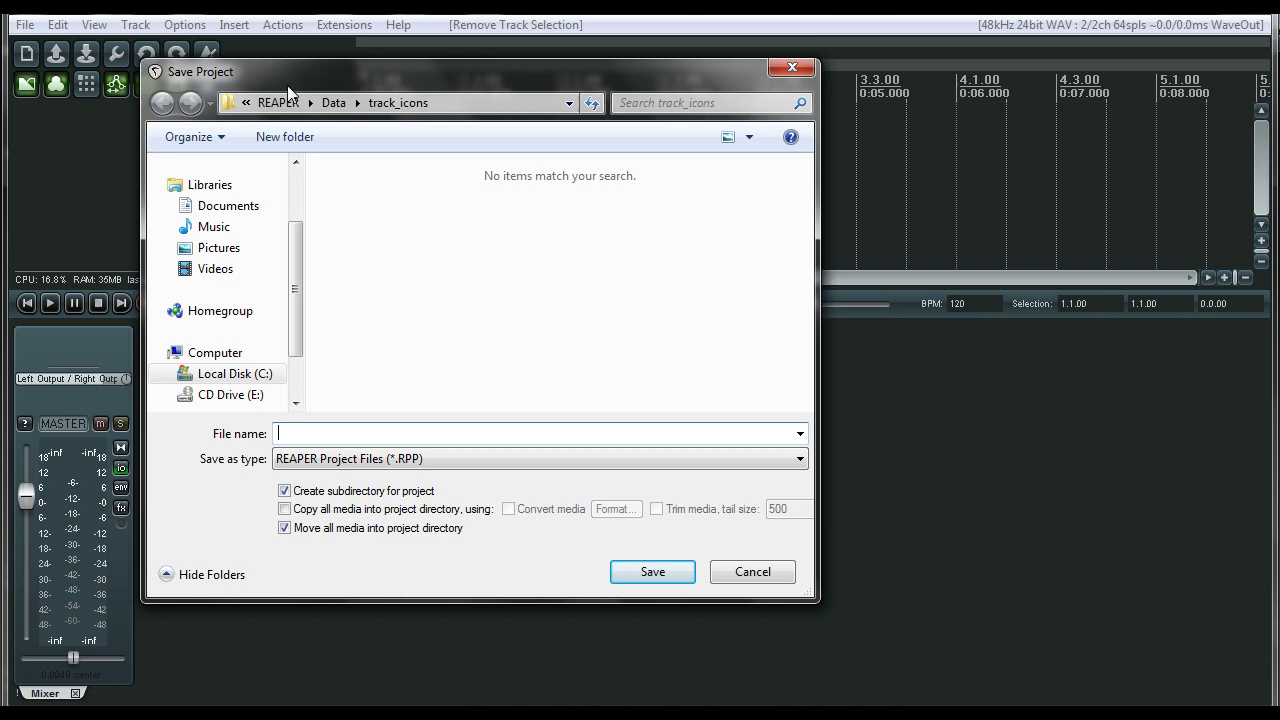
drag(331, 280, 325, 198)
click(264, 205)
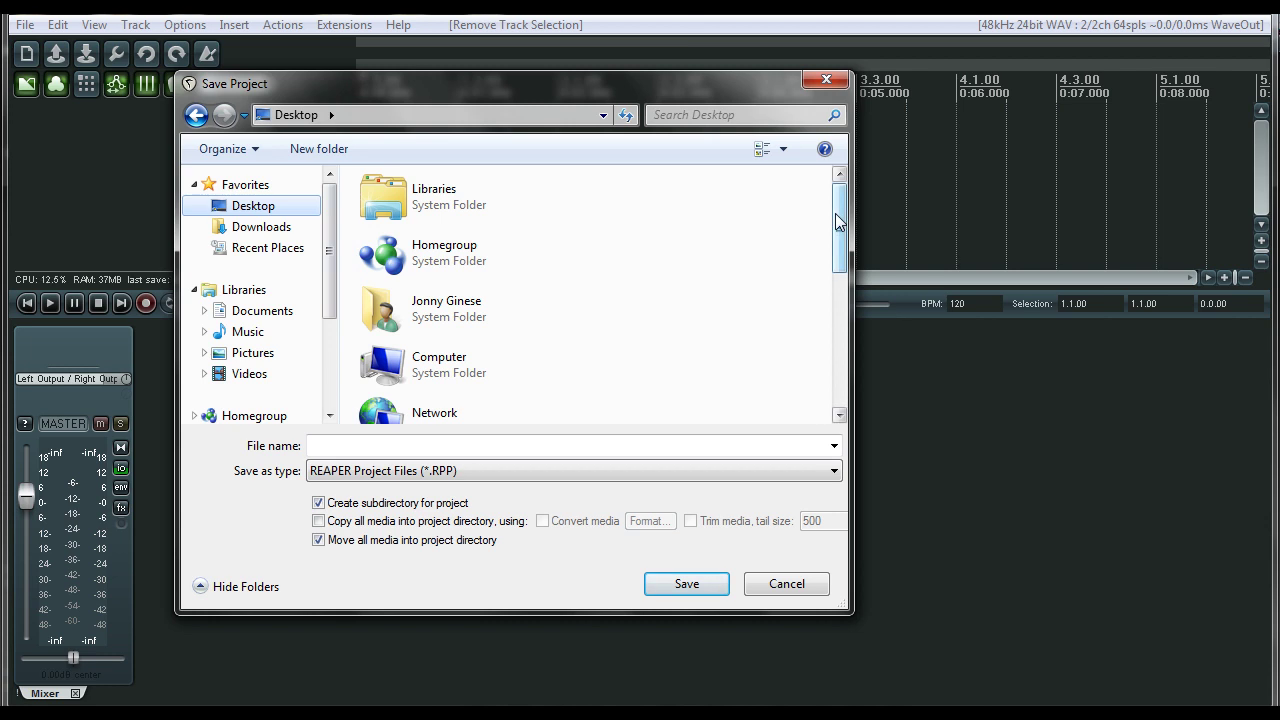
drag(835, 213, 849, 348)
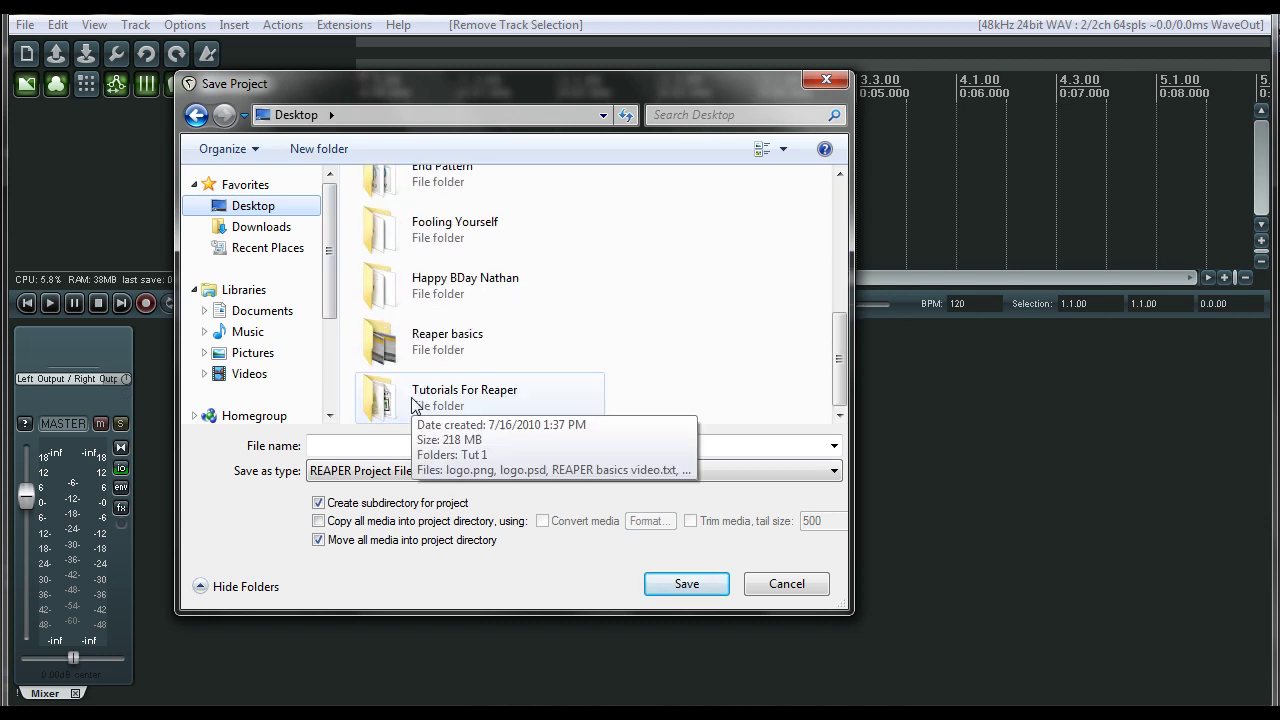
double_click(415, 400)
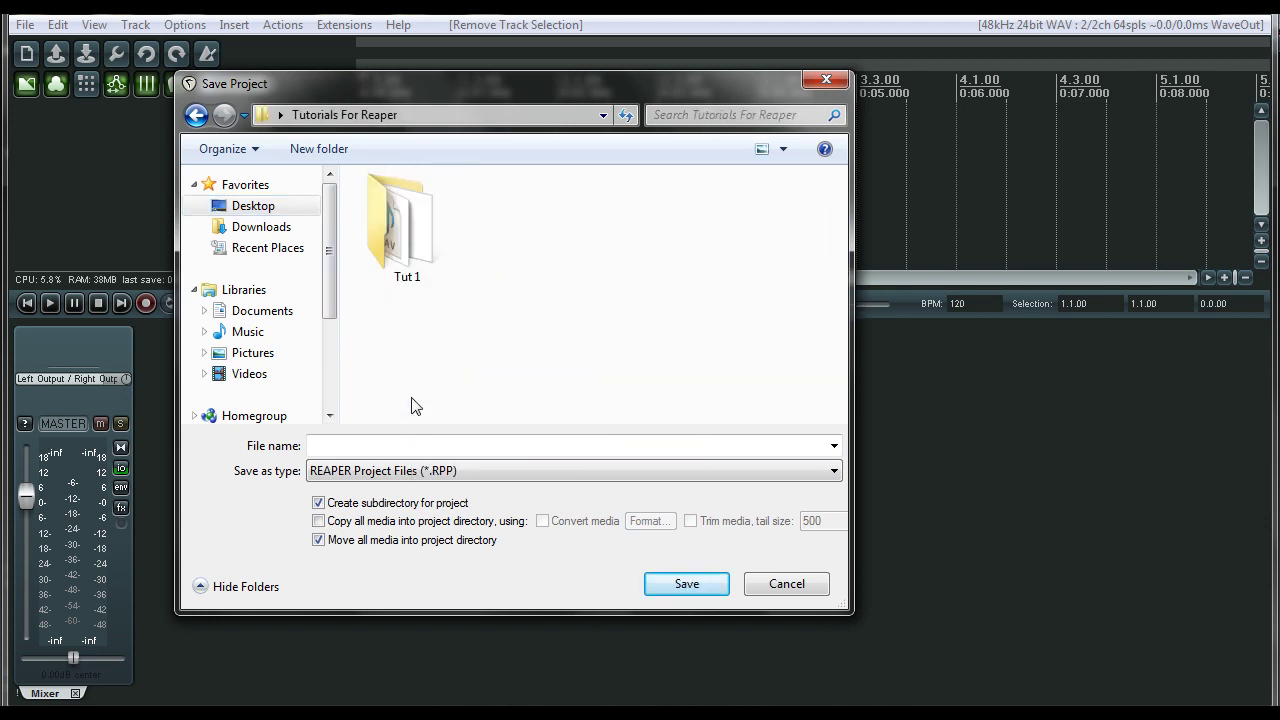
click(441, 448)
text(Tut)
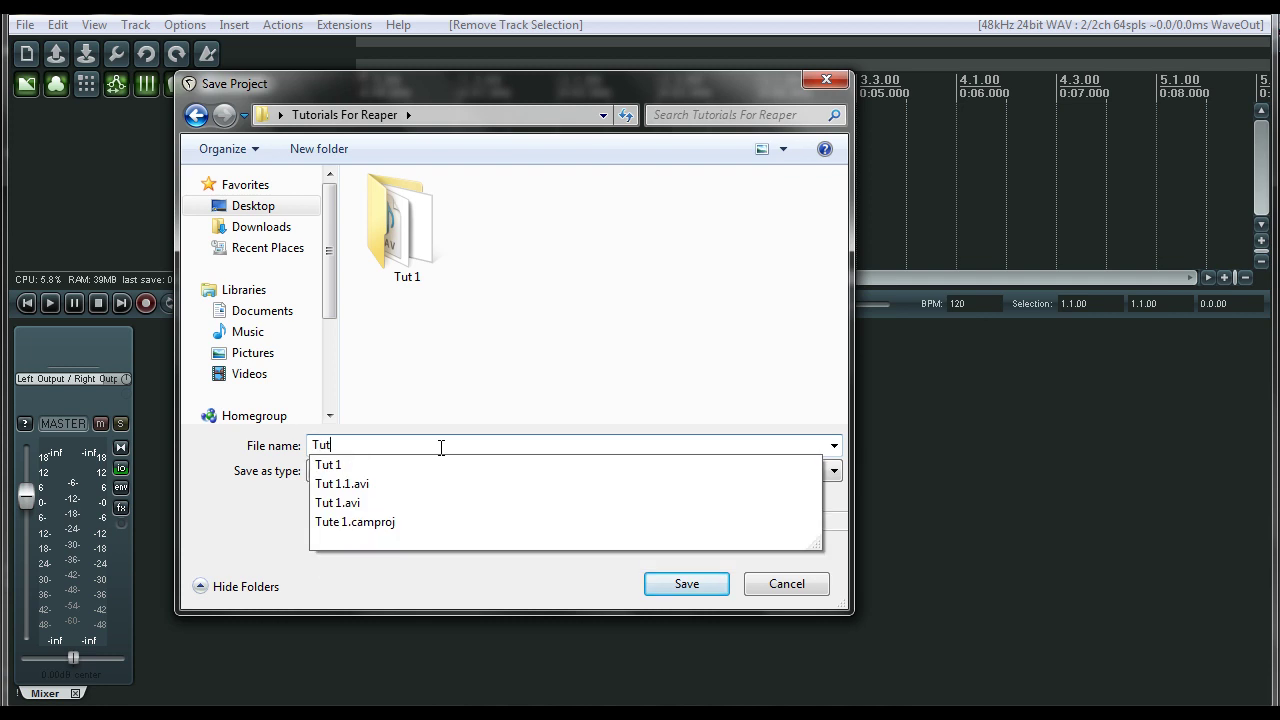
text( 1.1)
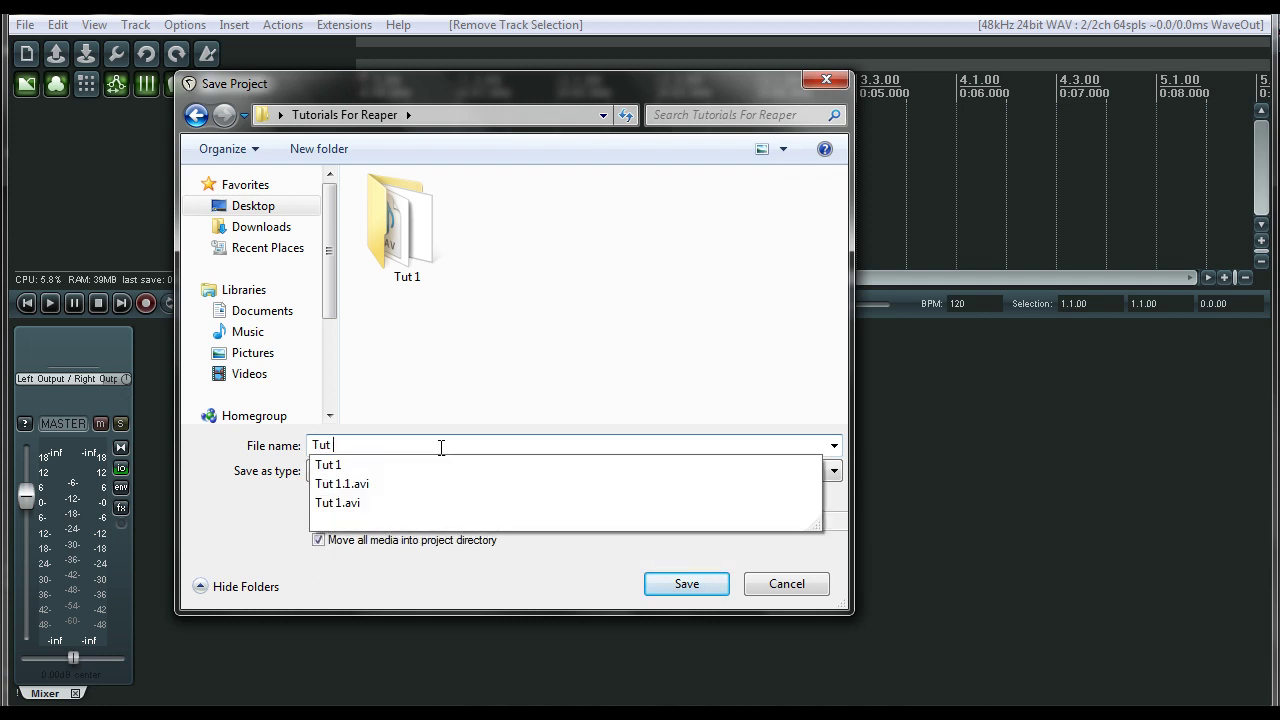
click(687, 587)
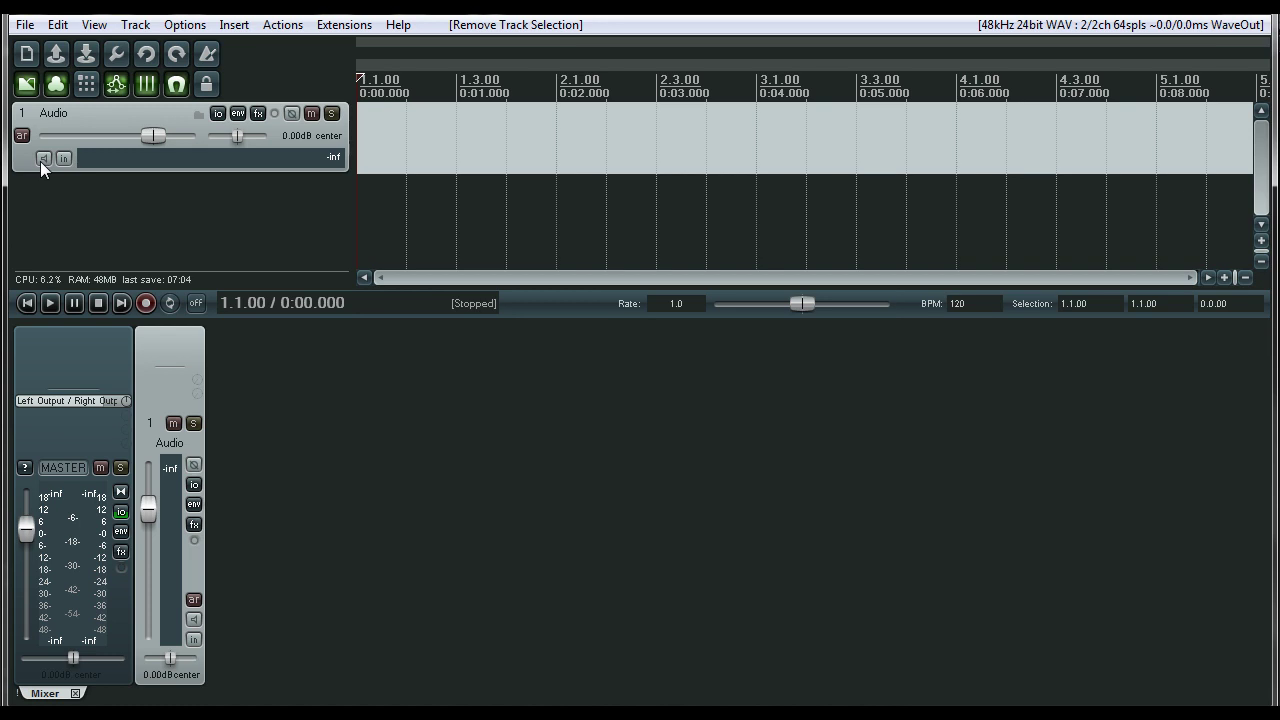
Step: Toggle record arm, cycle input monitoring to off, then re-arm the Audio track
click(22, 136)
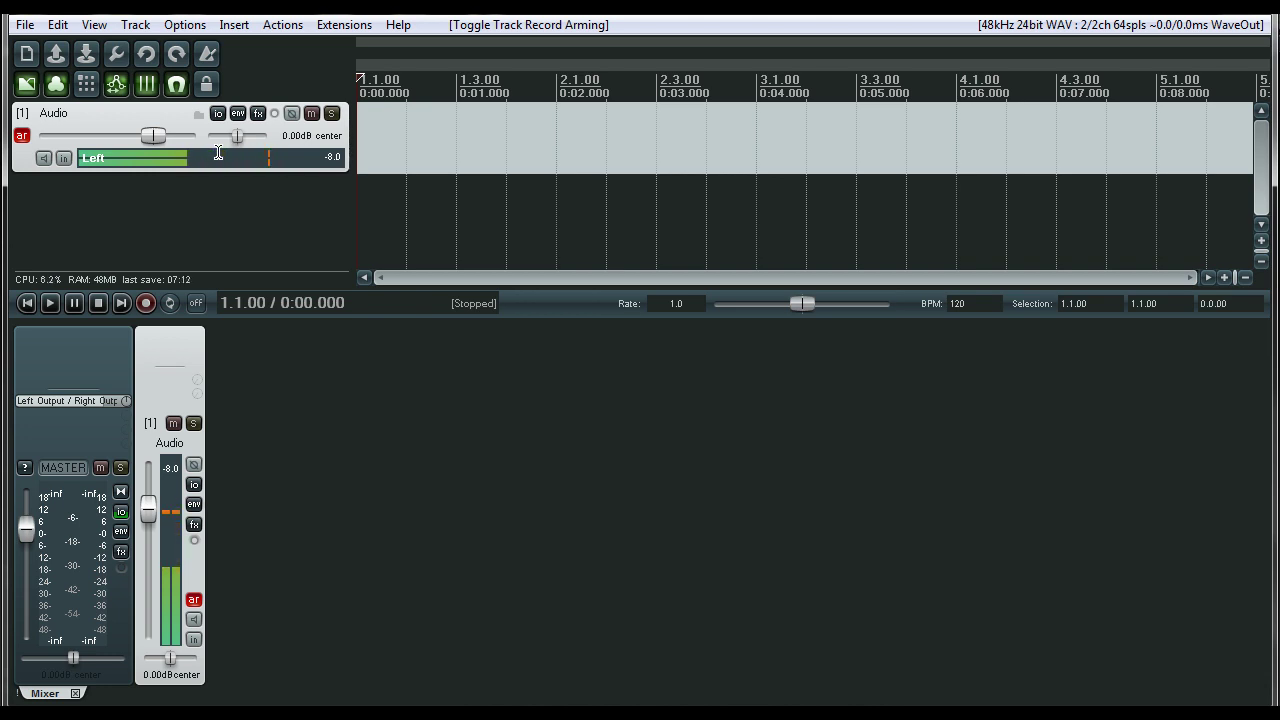
click(21, 135)
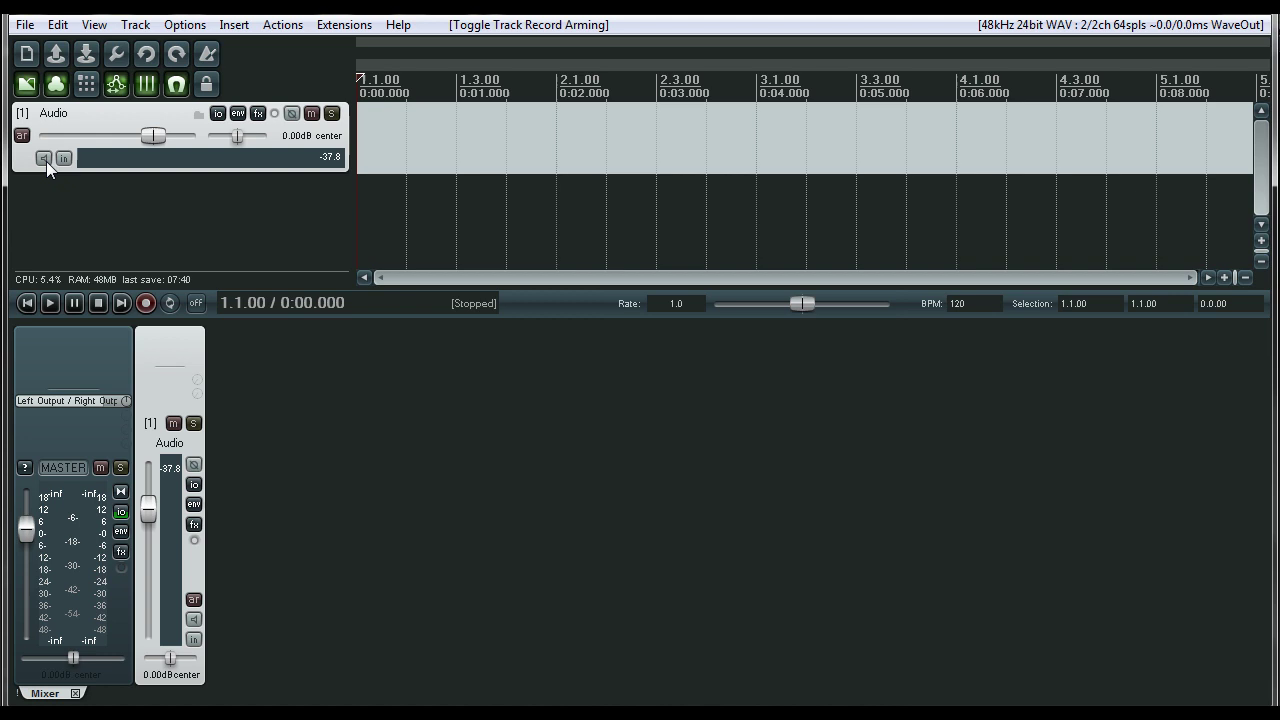
click(44, 158)
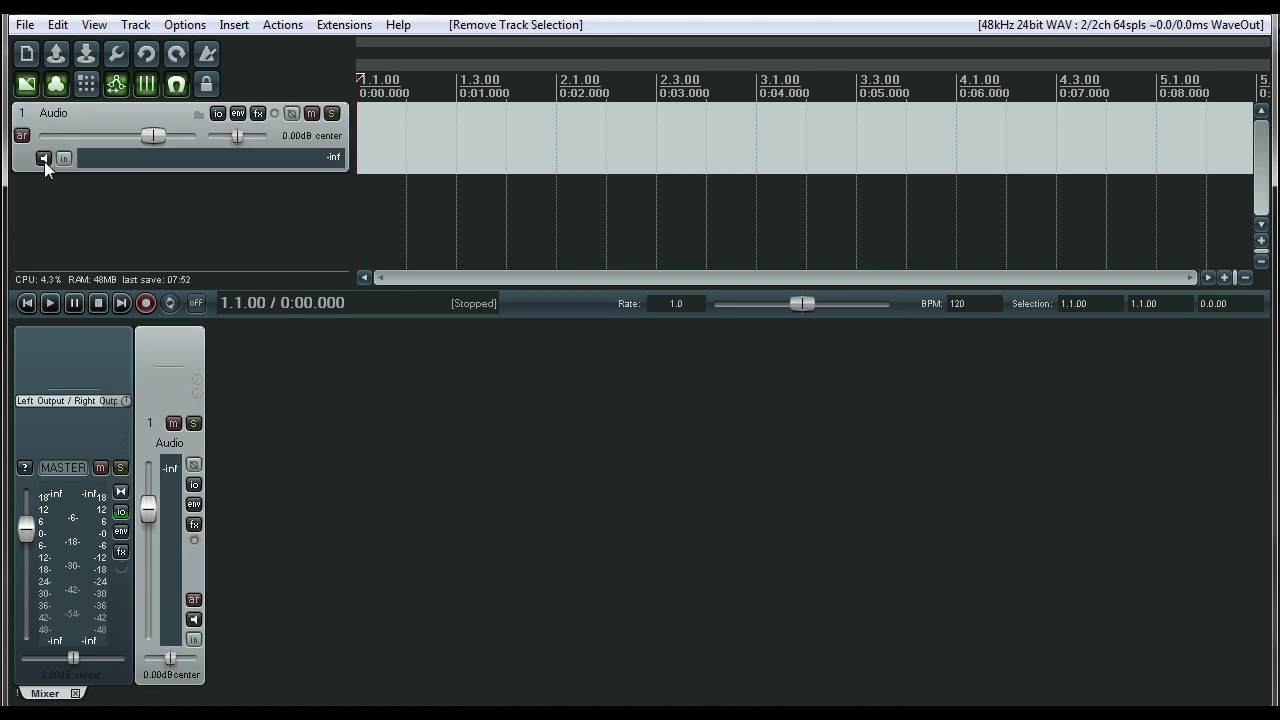
click(44, 158)
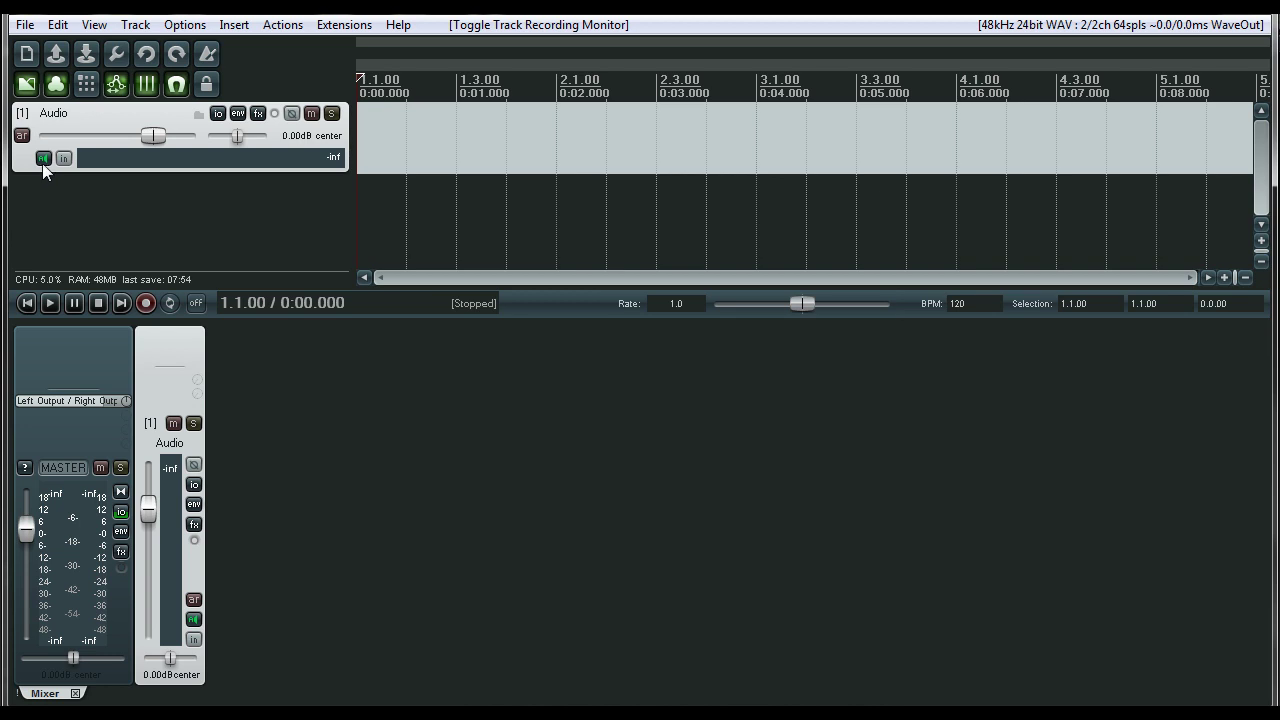
click(44, 158)
click(44, 158)
click(22, 136)
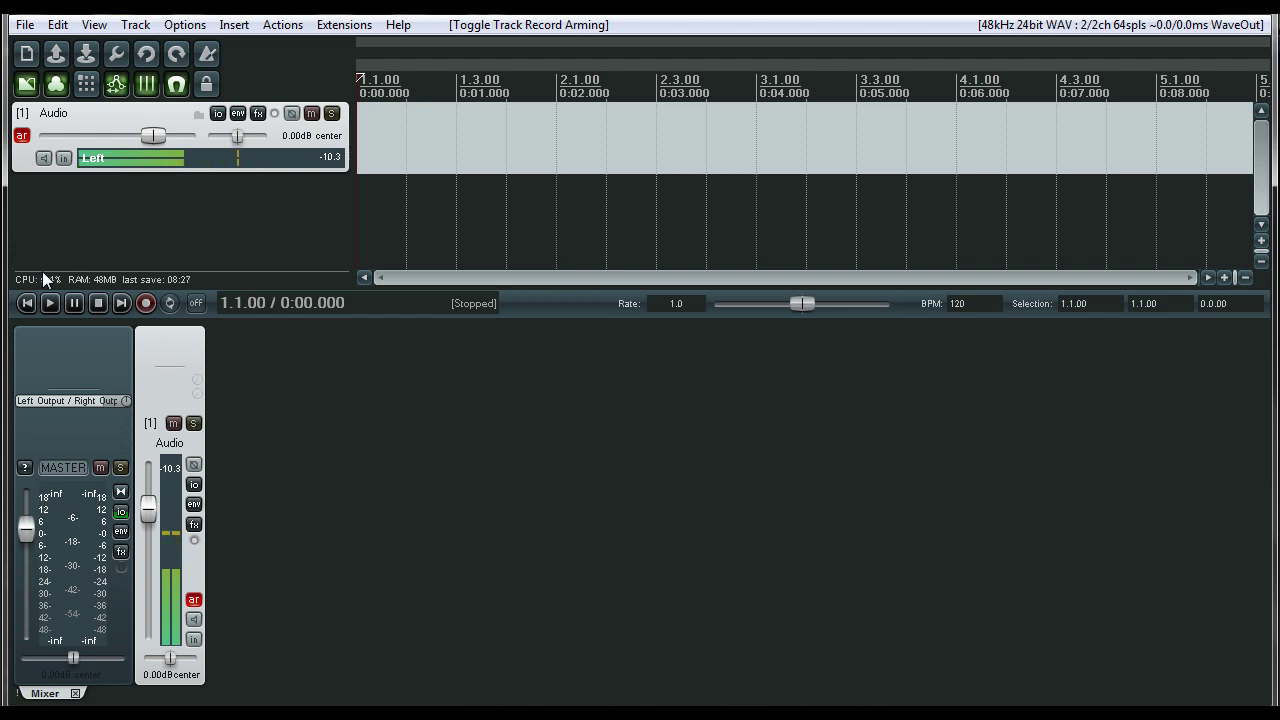
Step: Record a take of about six seconds on the Audio track, then stop
click(148, 307)
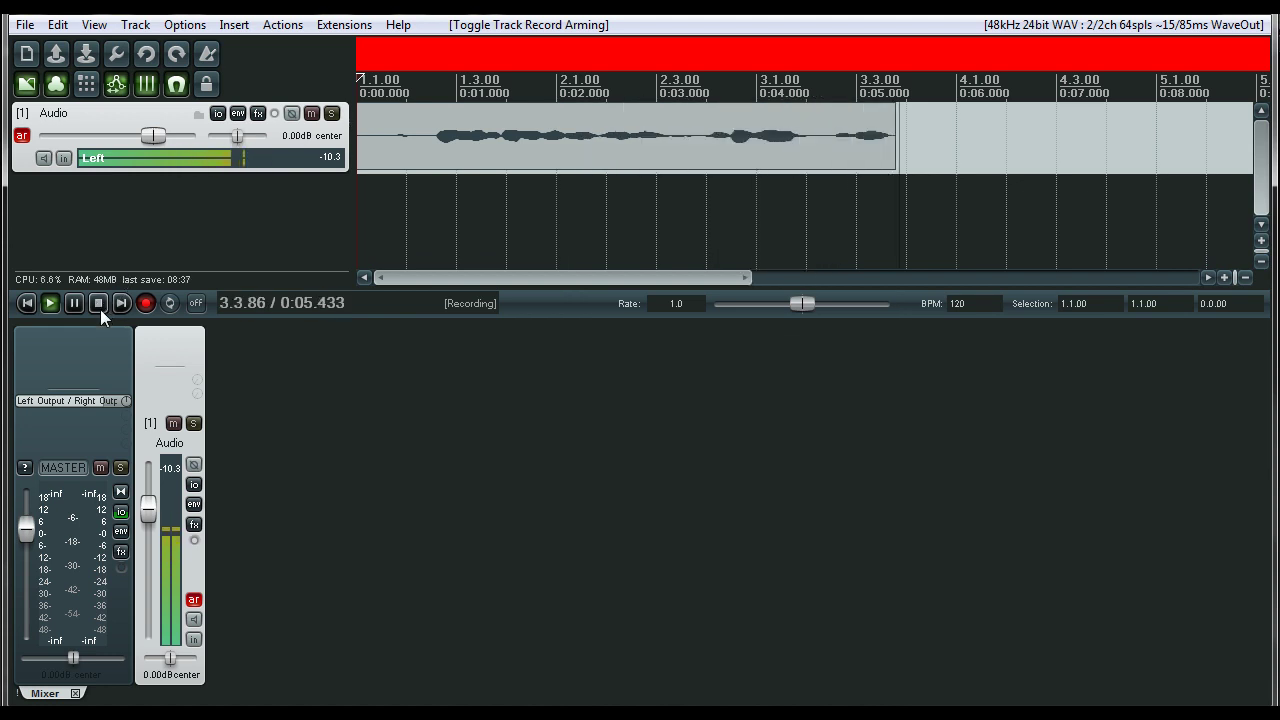
click(100, 309)
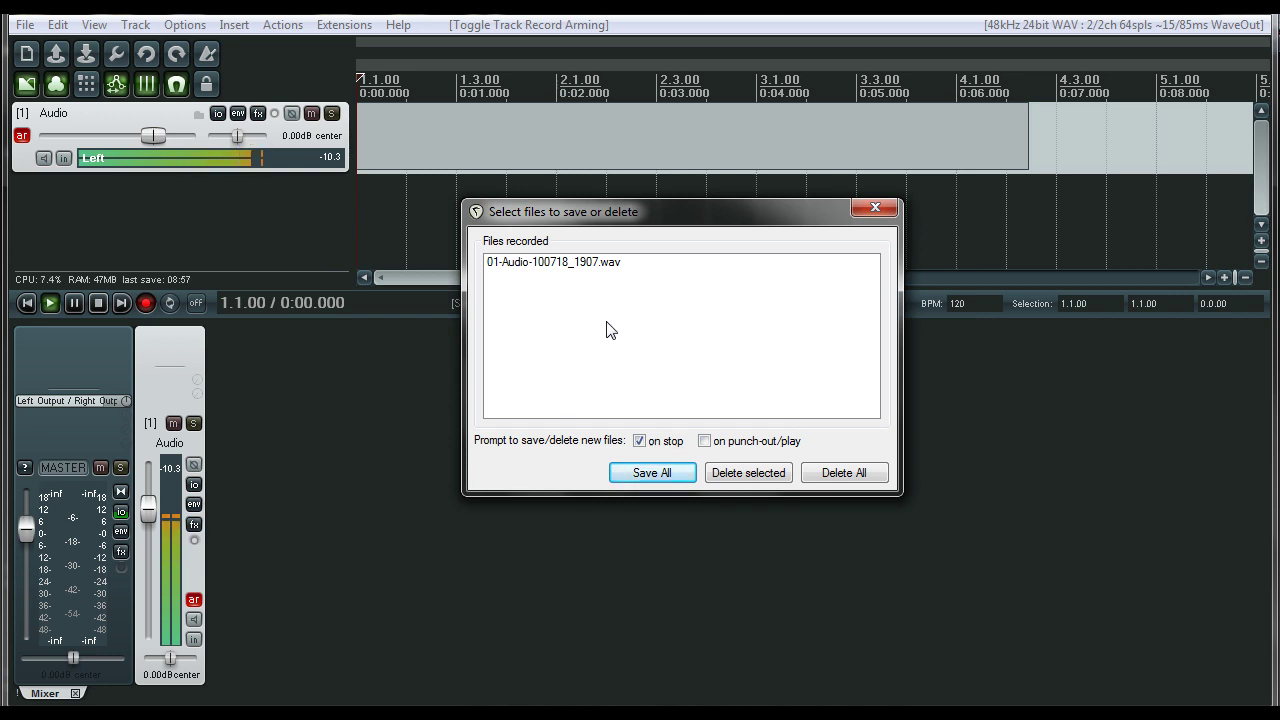
Step: Keep 01-Audio-100718_1907.wav with Save All and disarm the Audio track
click(648, 478)
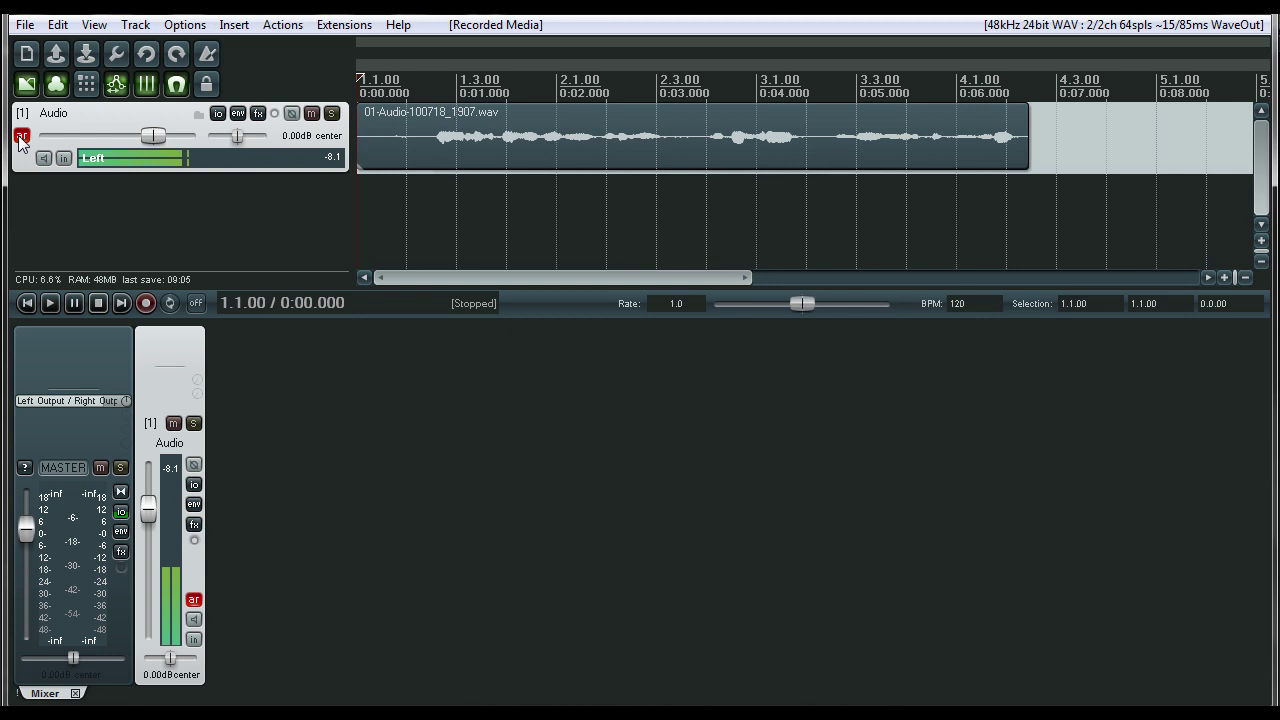
click(21, 136)
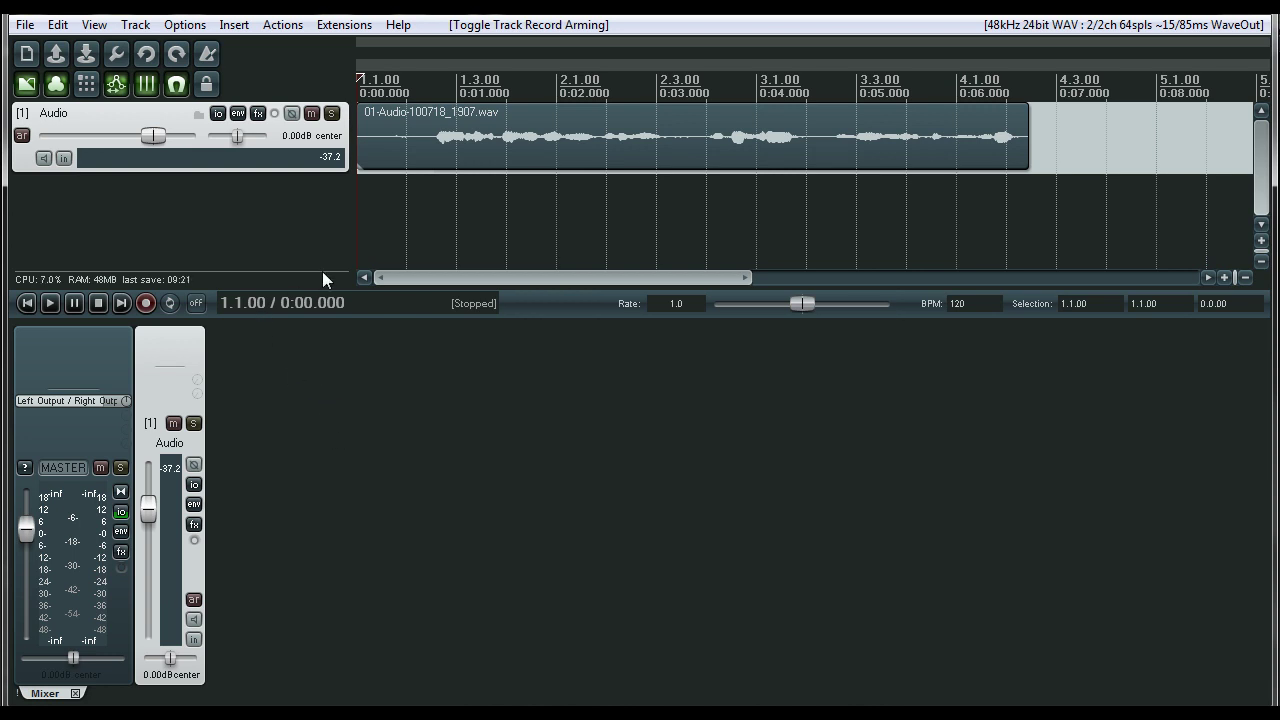
Step: Add the Cockos ReaEQ plugin to the Audio track's FX chain
click(258, 113)
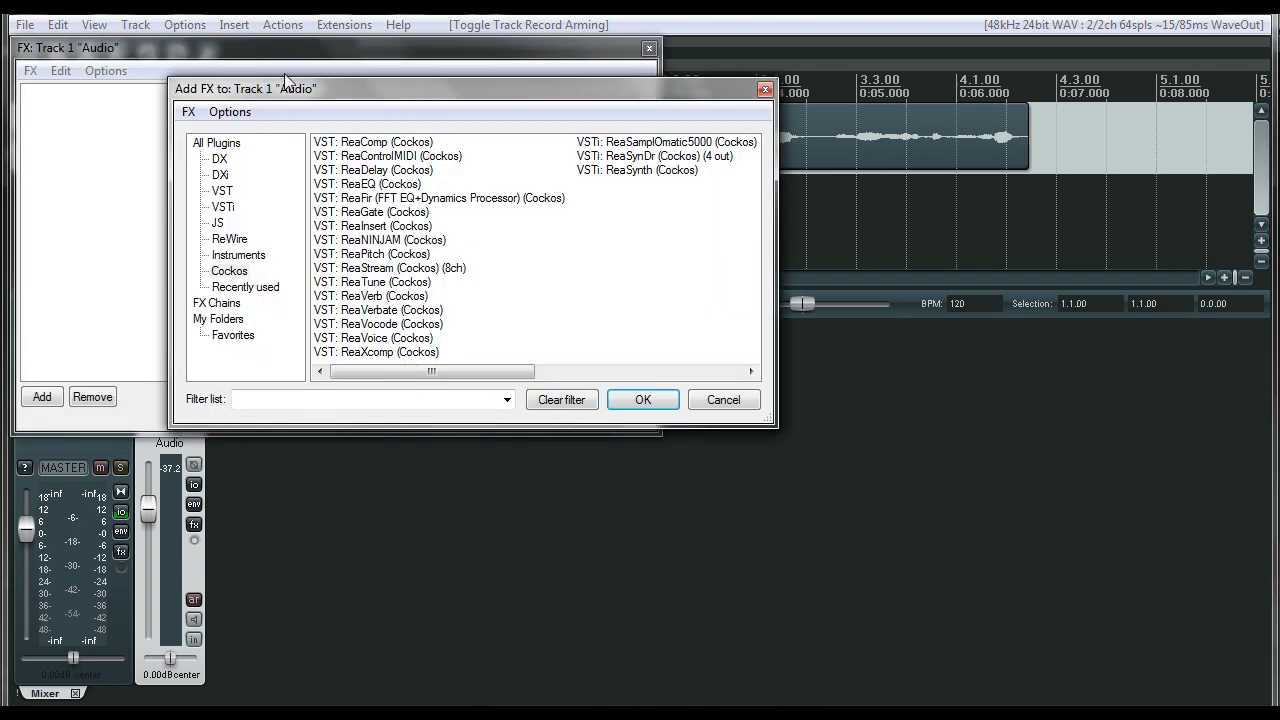
drag(358, 100, 265, 130)
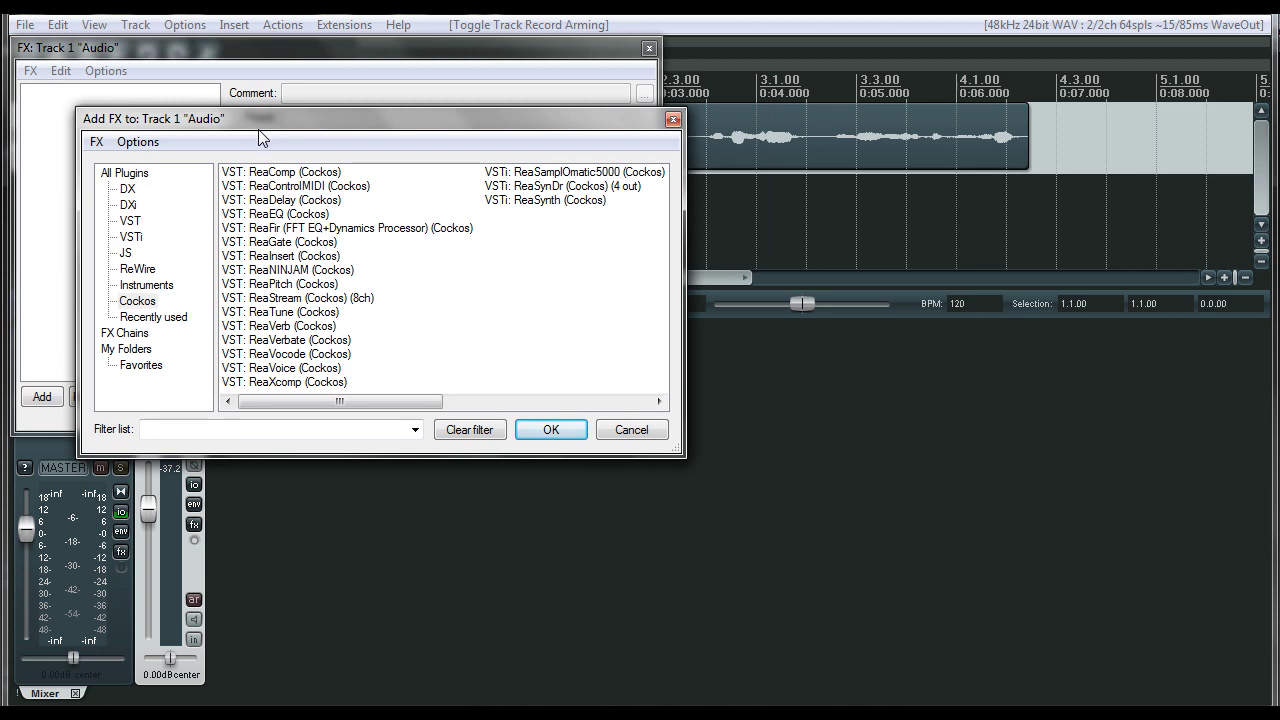
click(124, 176)
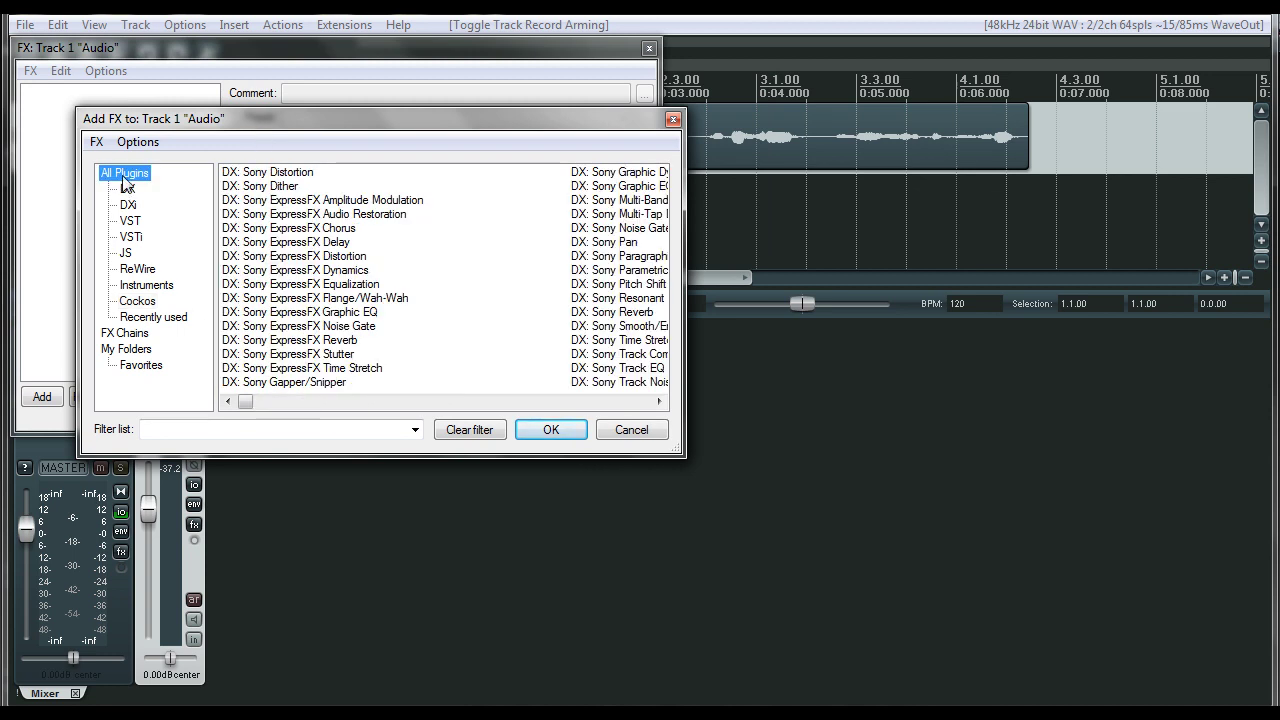
click(138, 302)
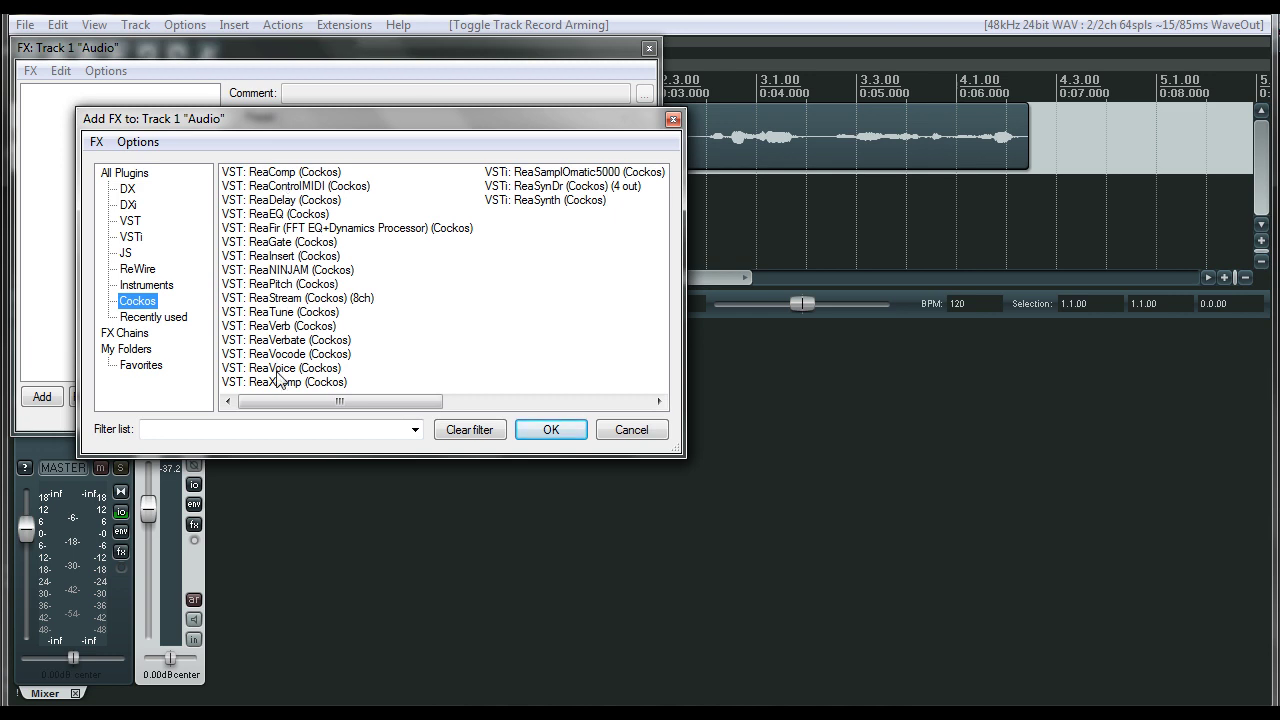
click(270, 214)
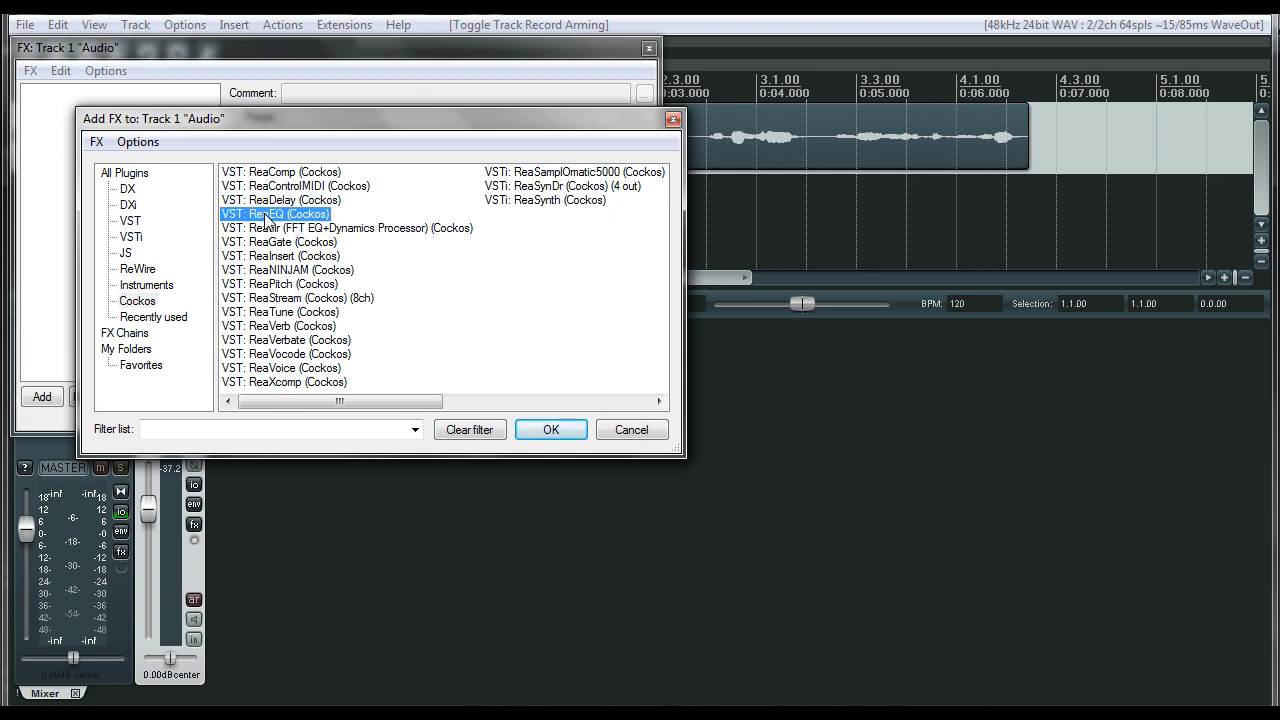
click(551, 430)
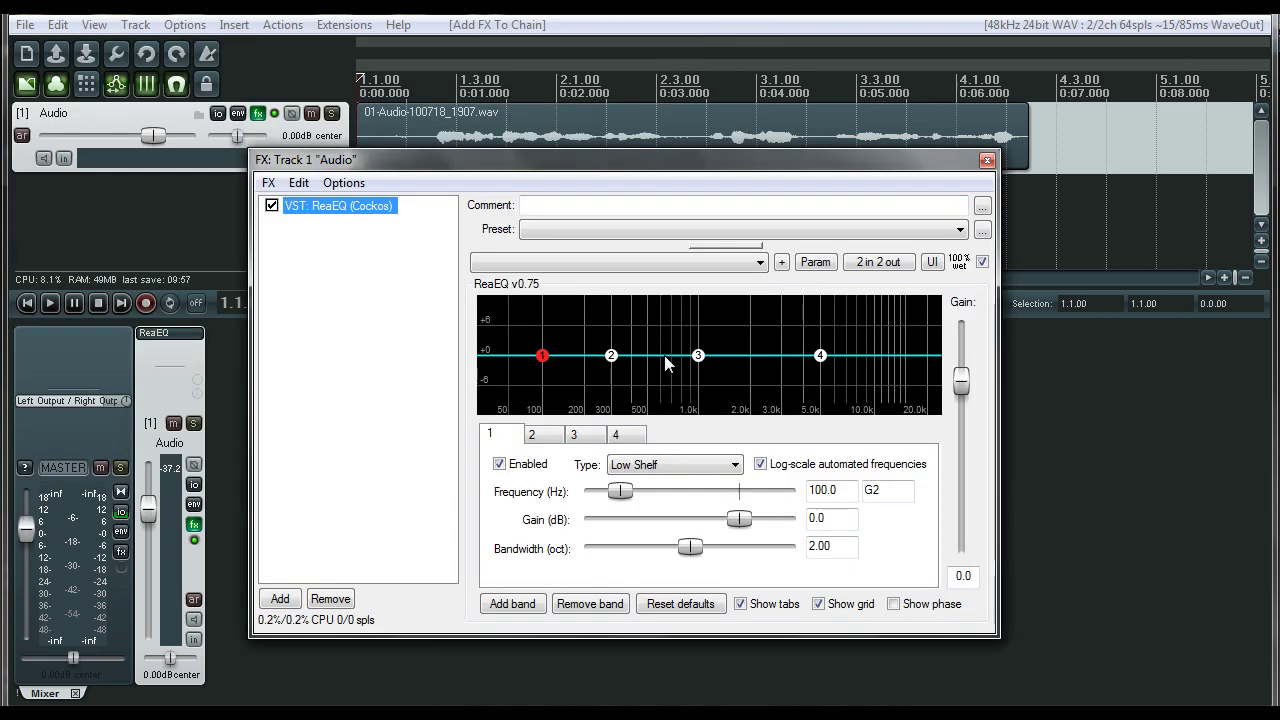
Step: Shape ReaEQ: boost band 3 near 1.2 kHz, cut band 4 to about -2.6 dB, lift band 2
drag(698, 355, 710, 335)
click(820, 356)
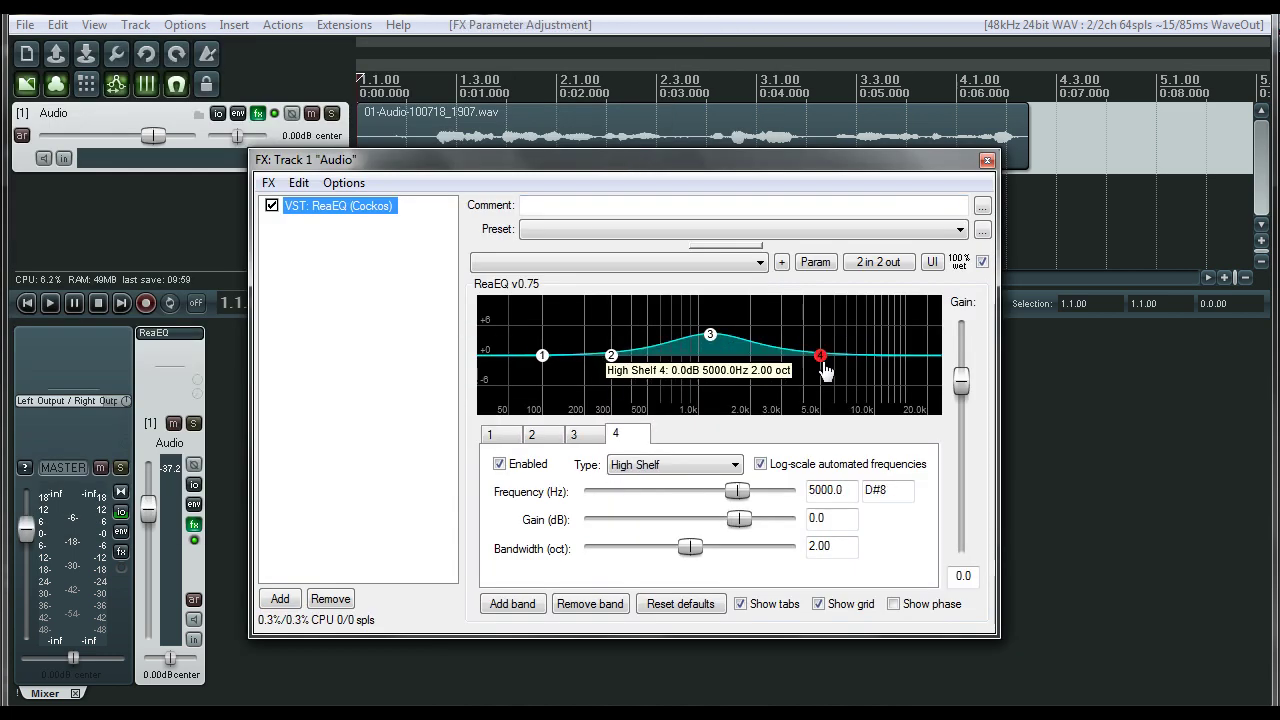
drag(825, 371, 795, 370)
drag(611, 355, 554, 370)
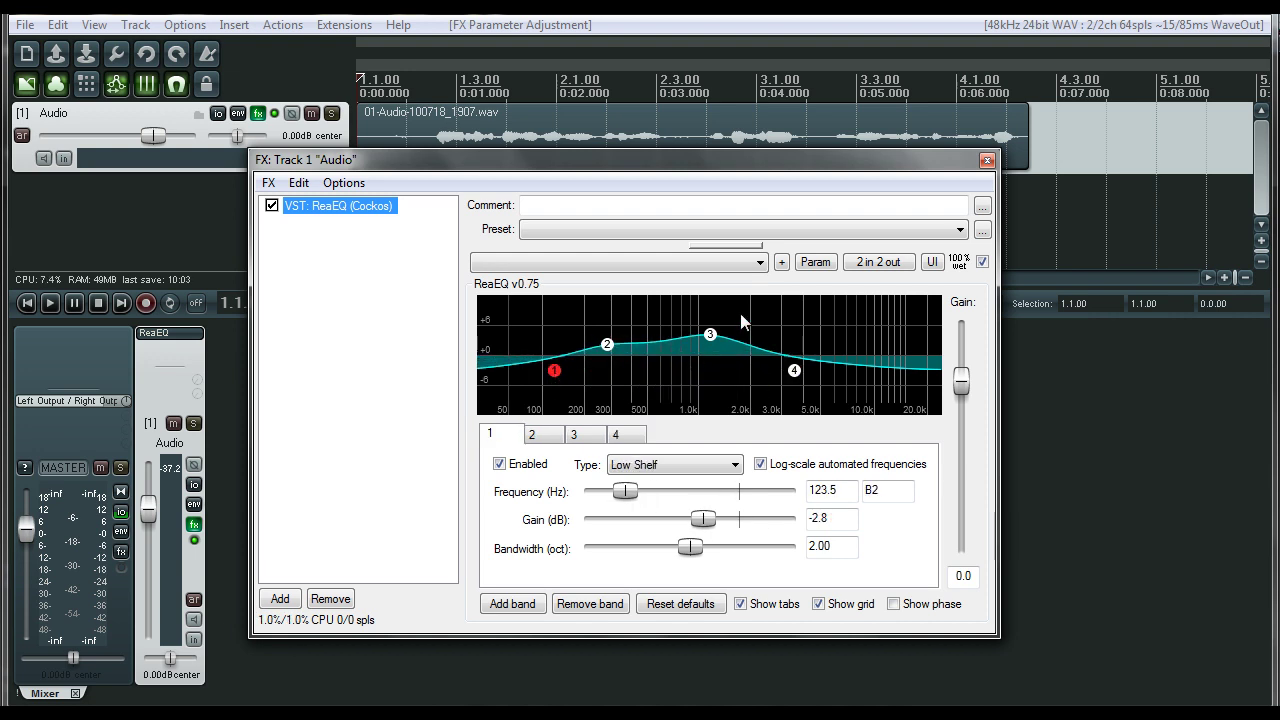
drag(870, 167, 926, 181)
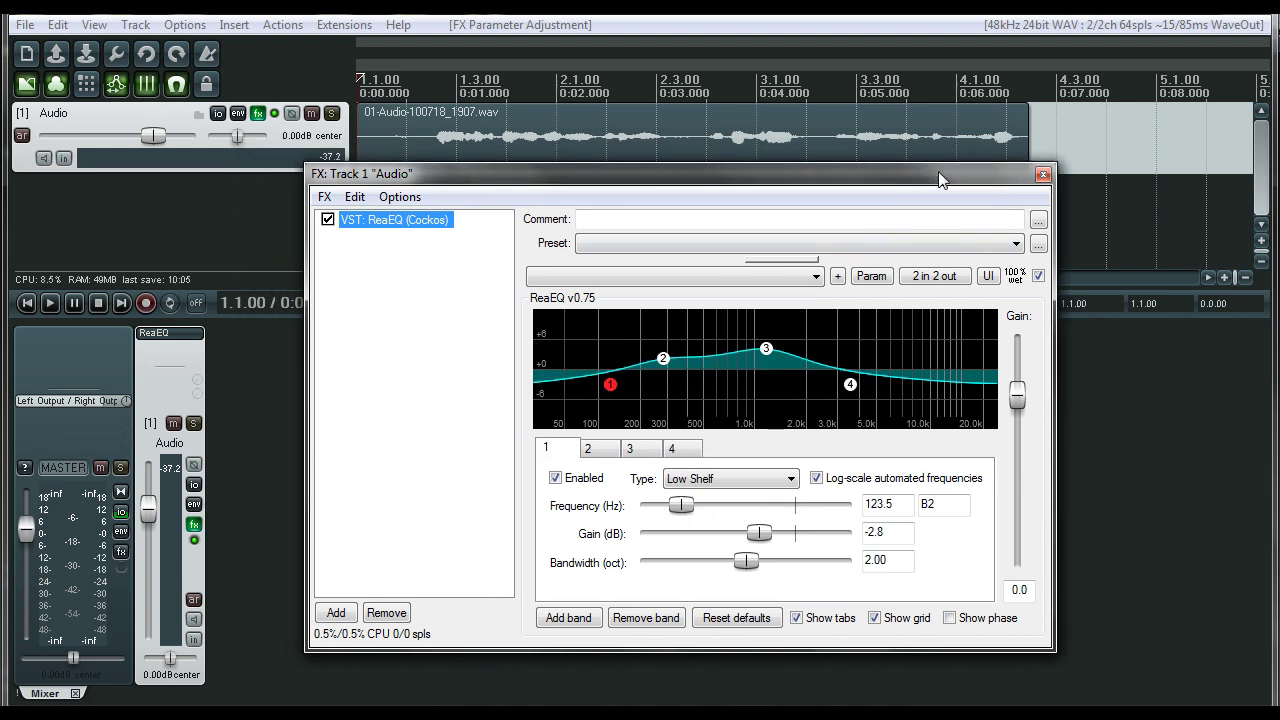
click(1043, 176)
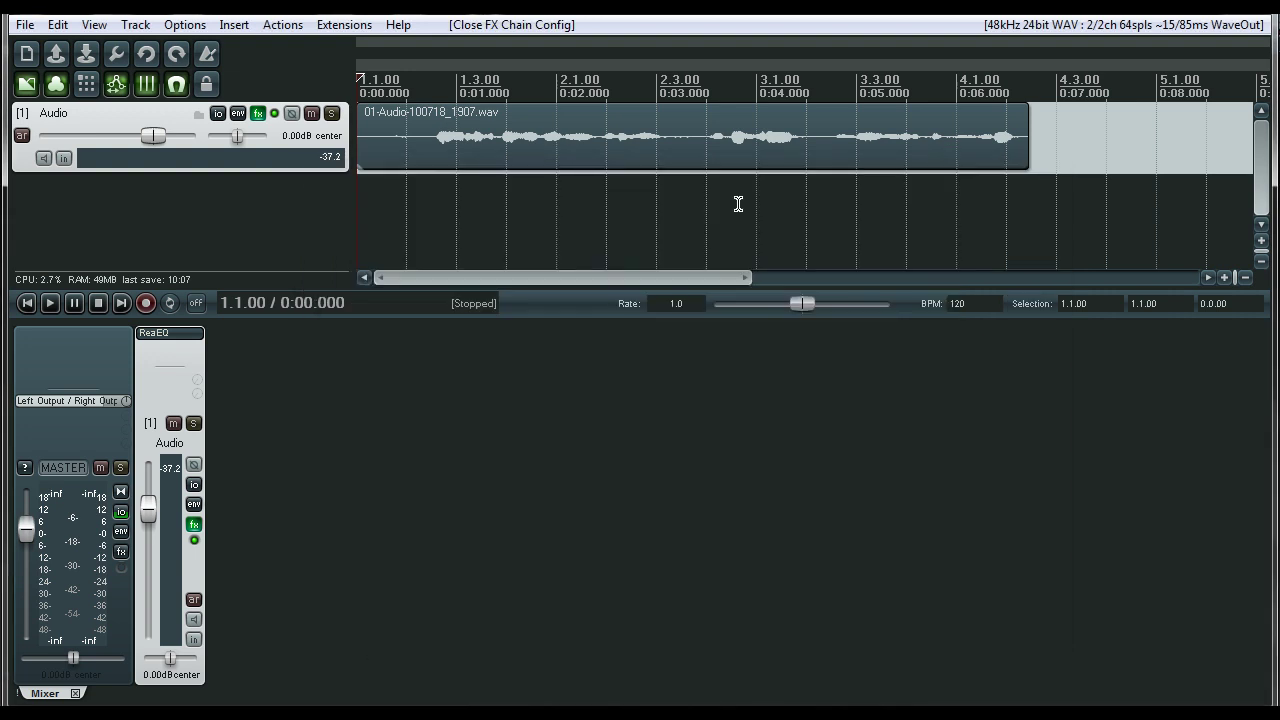
Step: Add ReaComp after ReaEQ on the Audio track
click(258, 114)
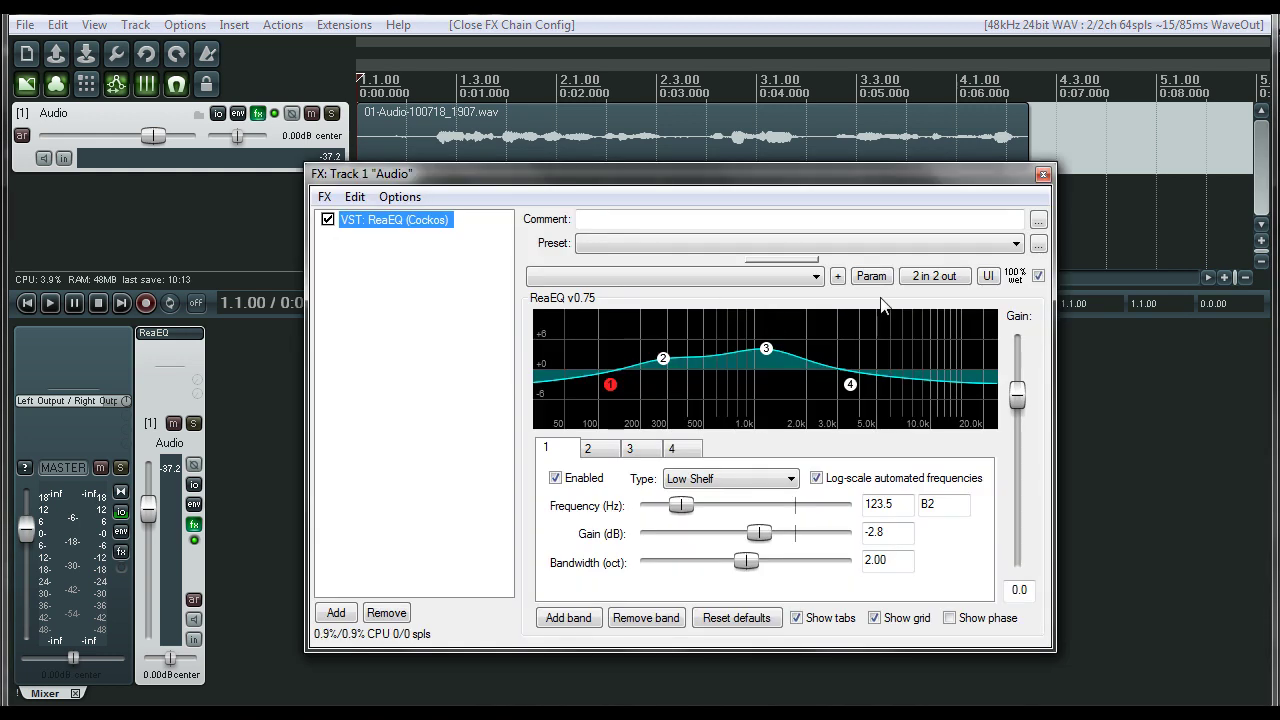
click(1043, 175)
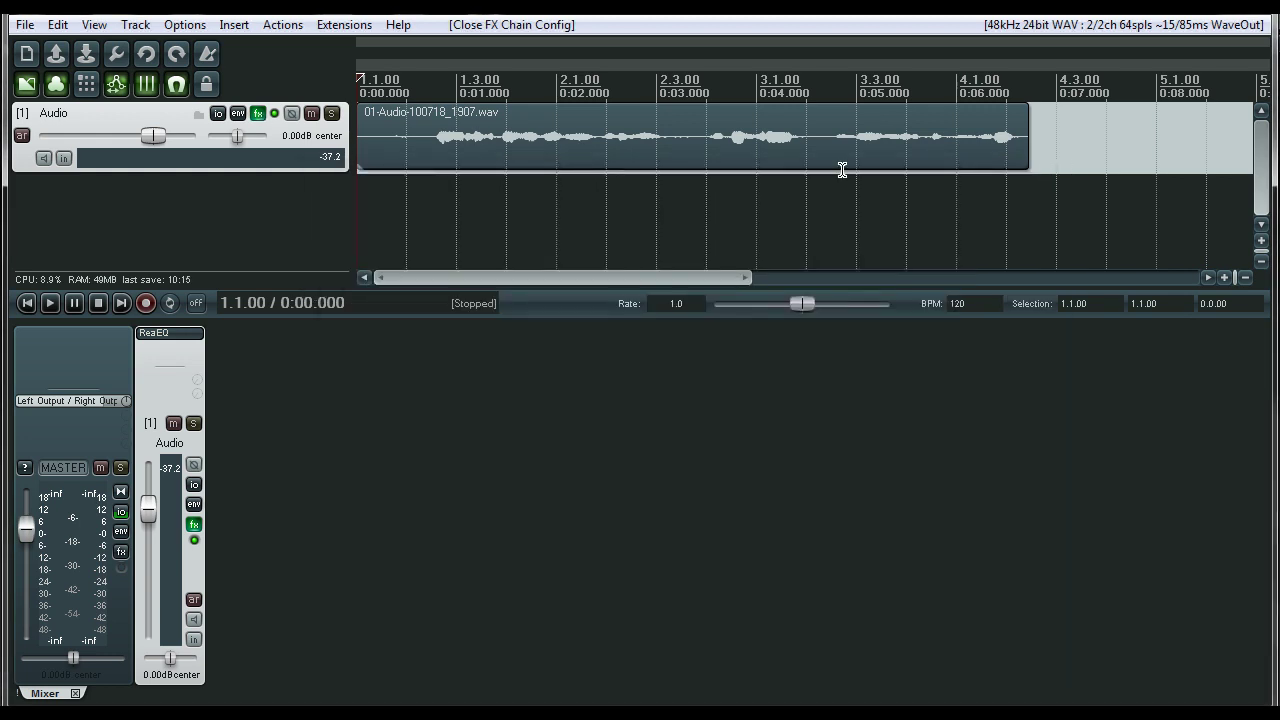
double_click(169, 350)
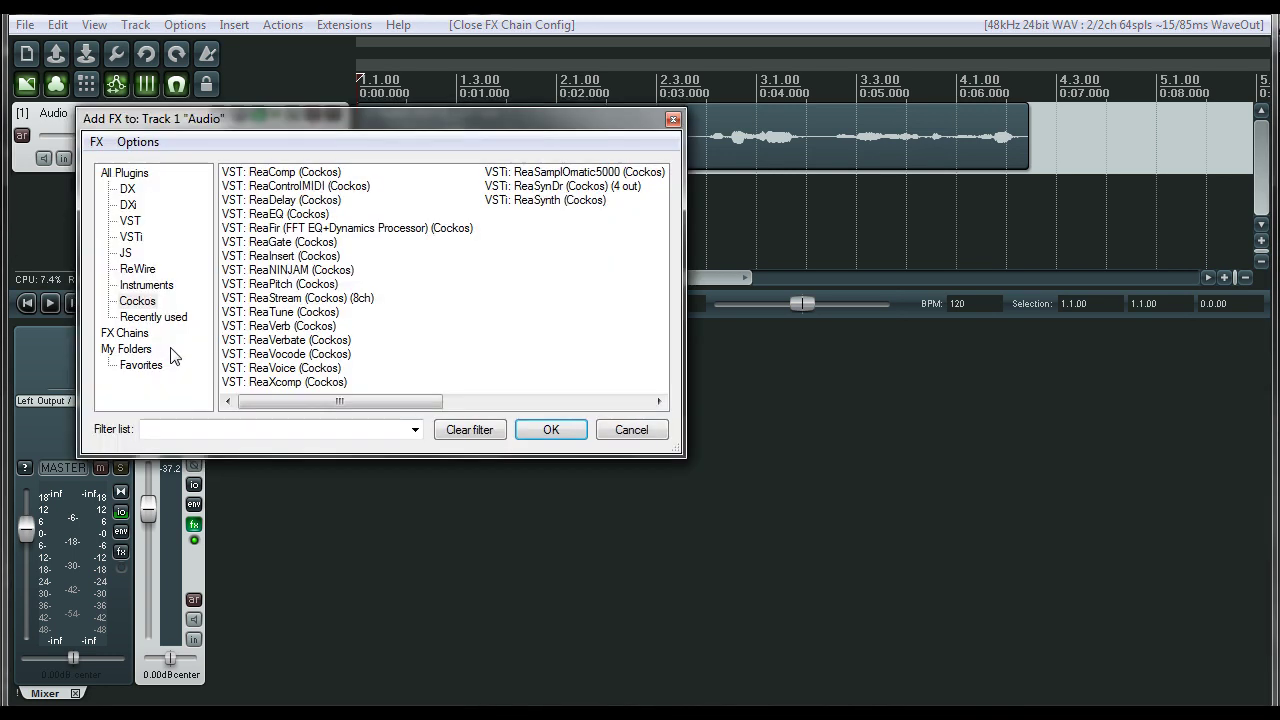
click(285, 174)
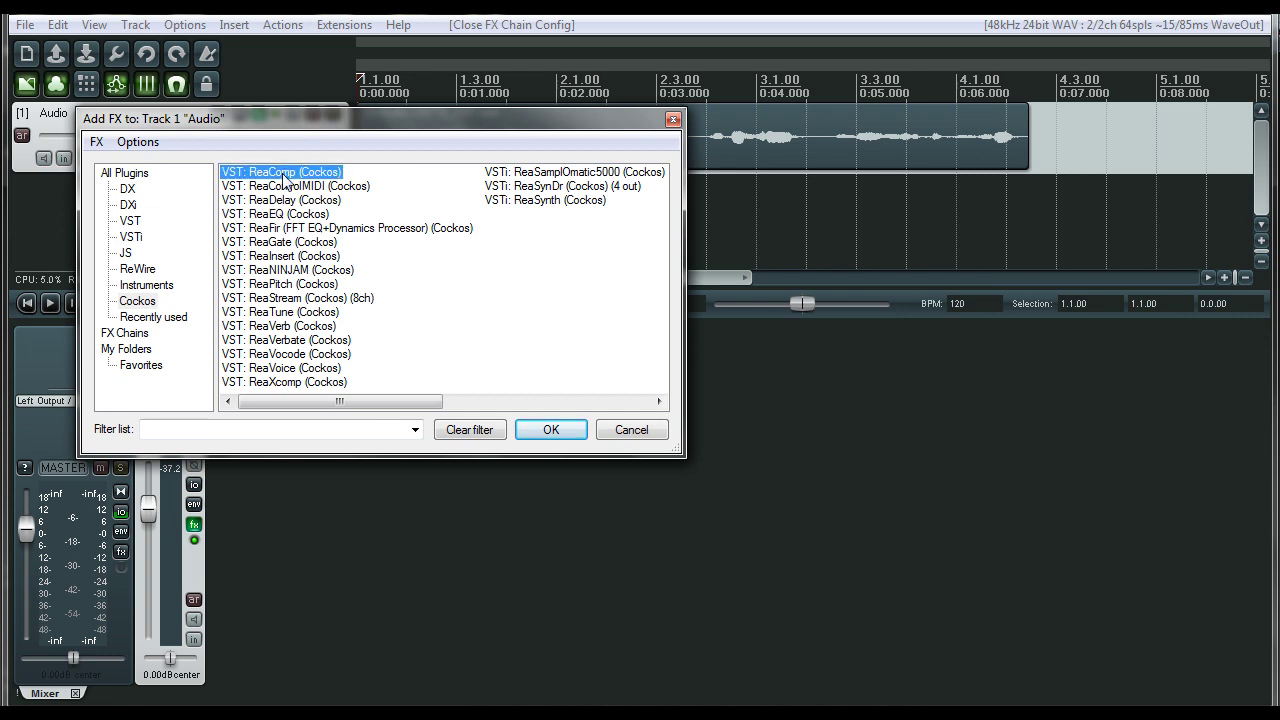
click(541, 430)
Step: Set ReaComp to 4 ms pre-comp, 14.1 ms attack, 907 ms release, 4.0 ratio, 6.4 dB knee
drag(371, 38, 677, 158)
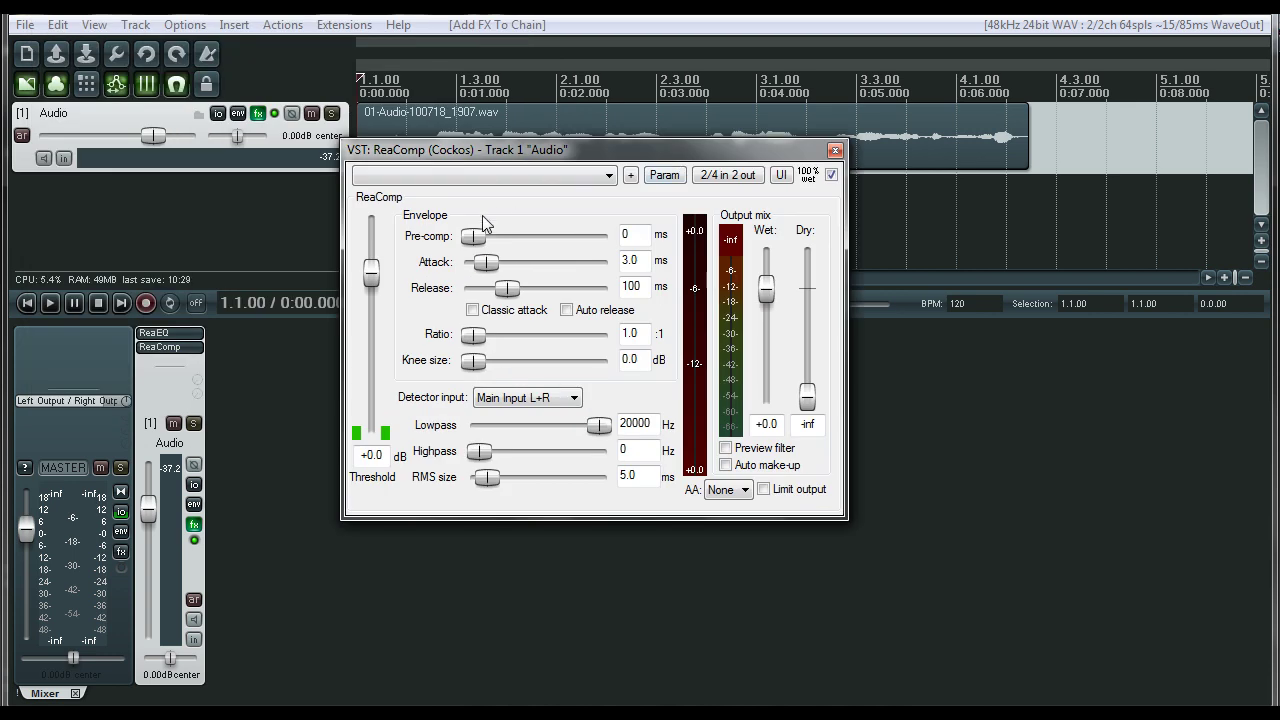
drag(474, 236, 544, 288)
drag(474, 334, 510, 362)
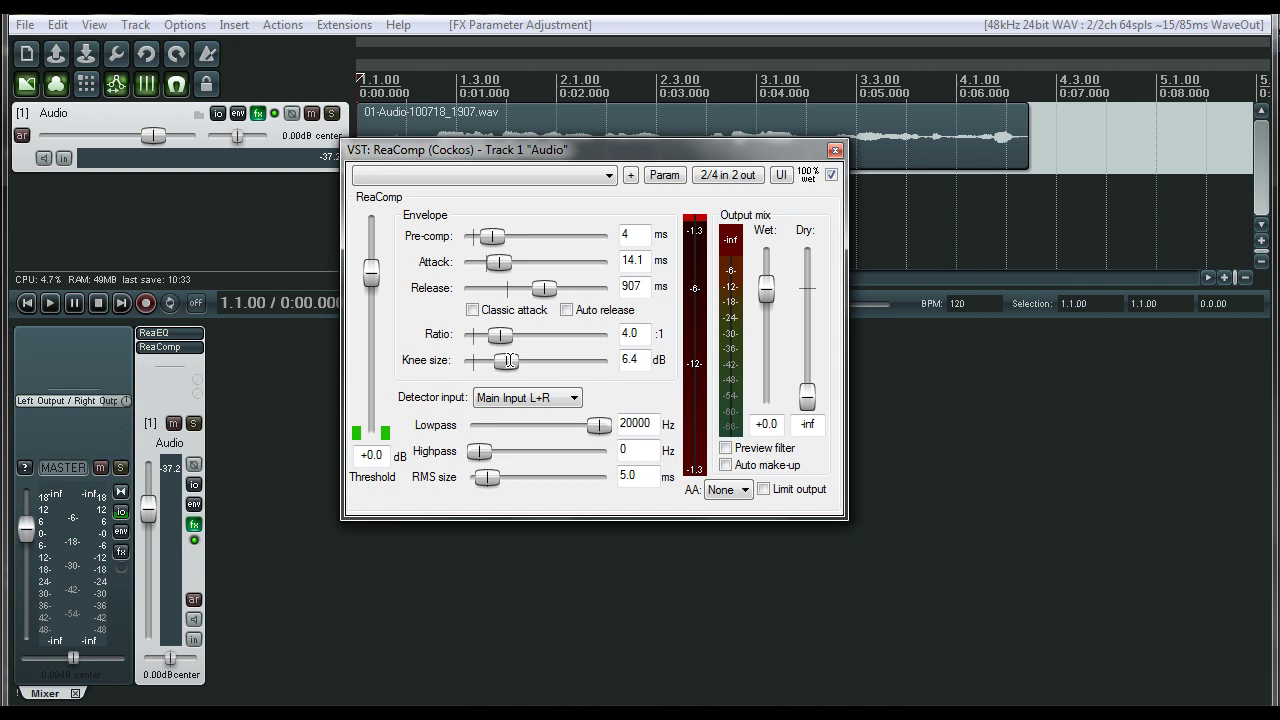
click(834, 151)
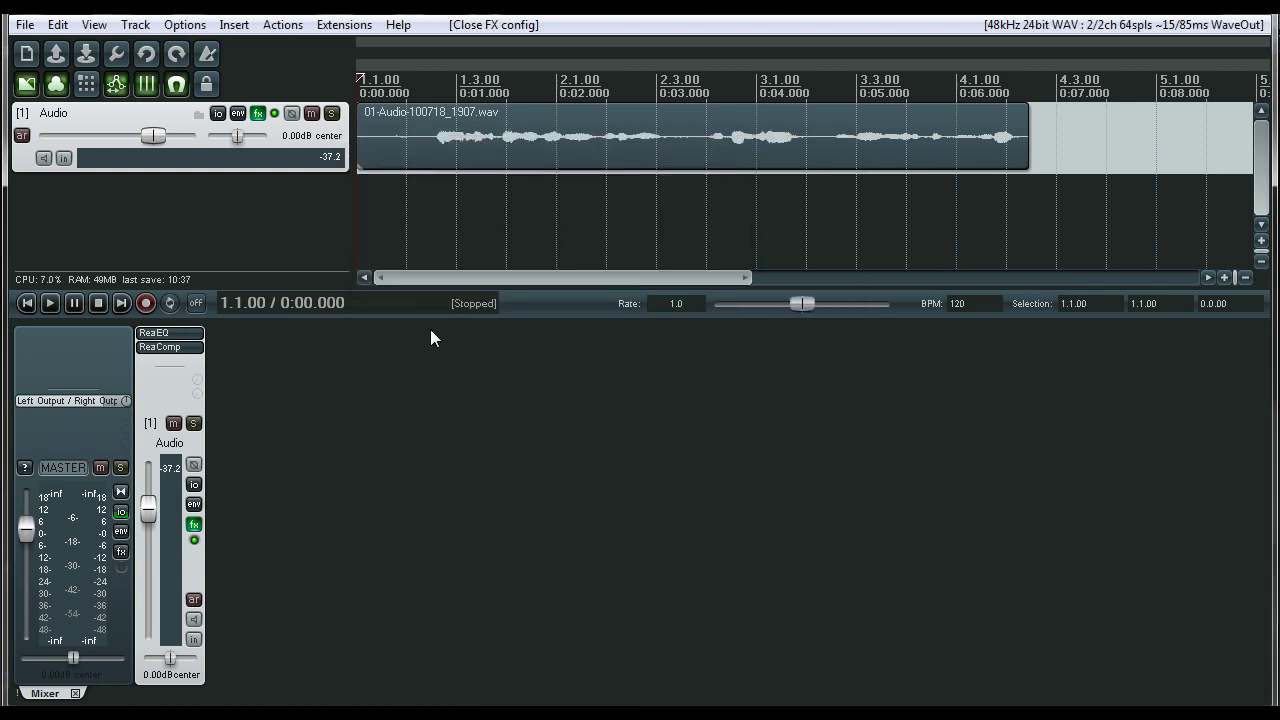
right_click(165, 336)
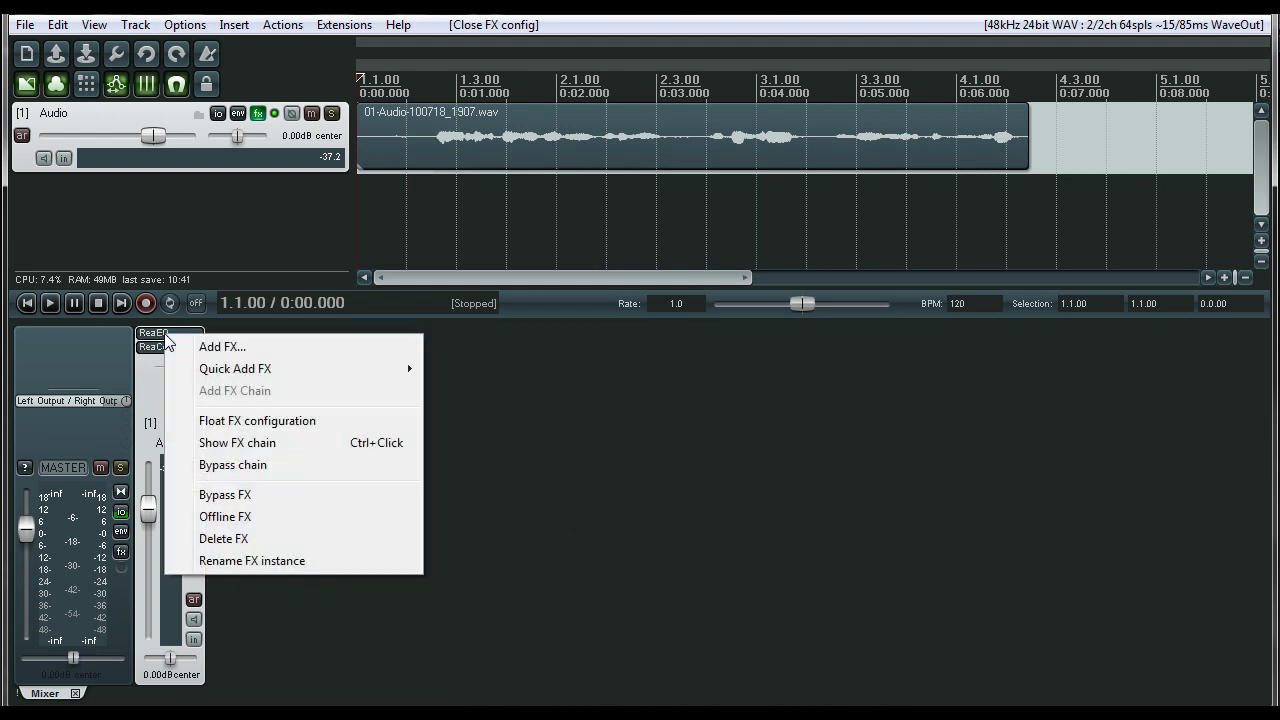
click(238, 496)
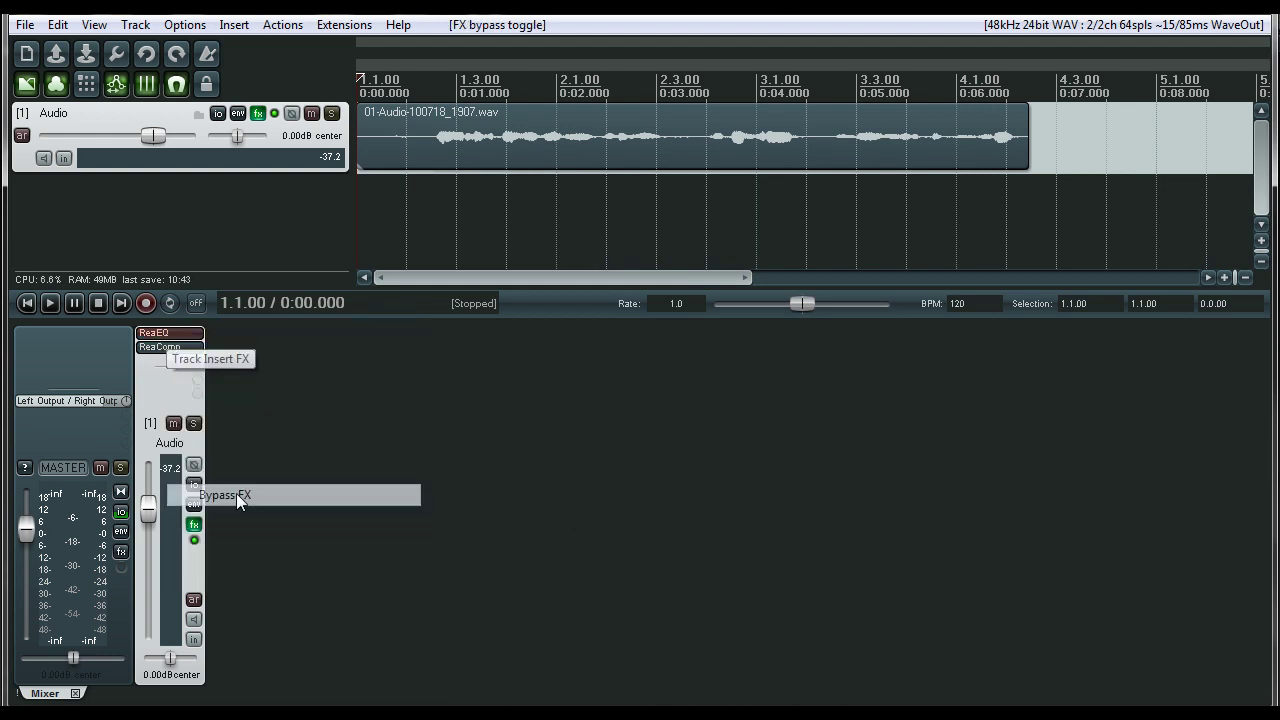
right_click(183, 346)
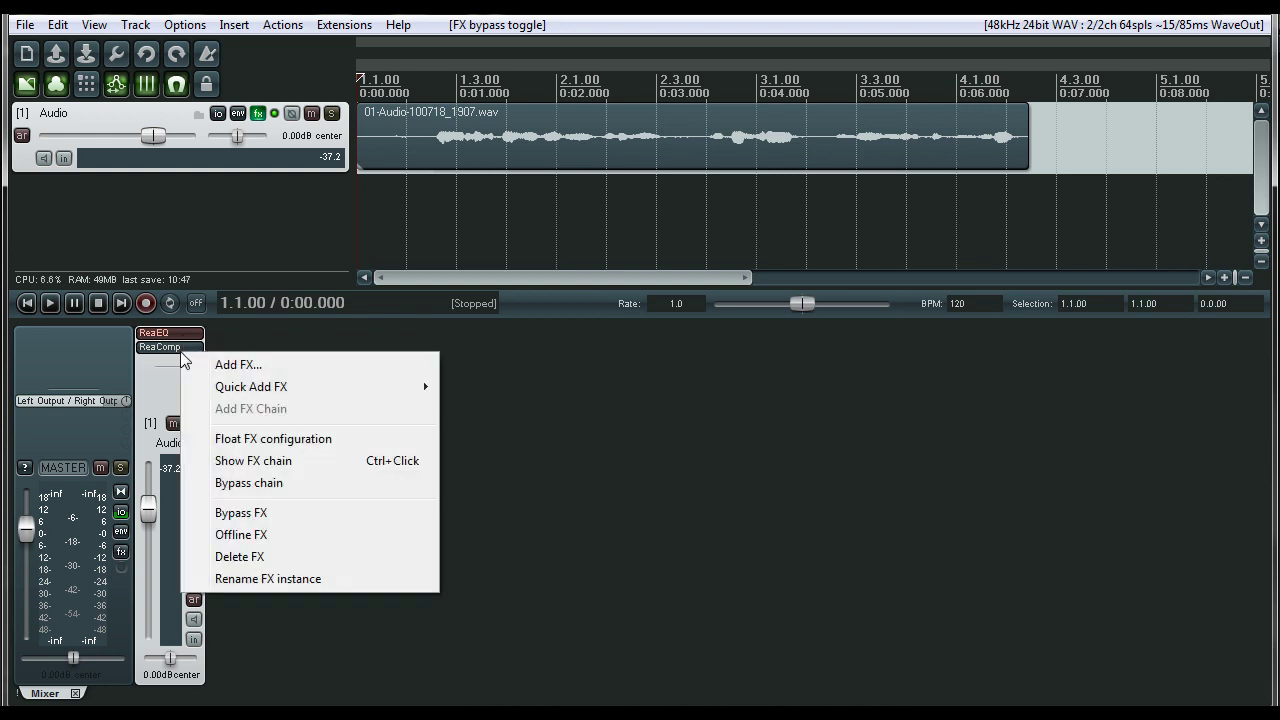
click(254, 512)
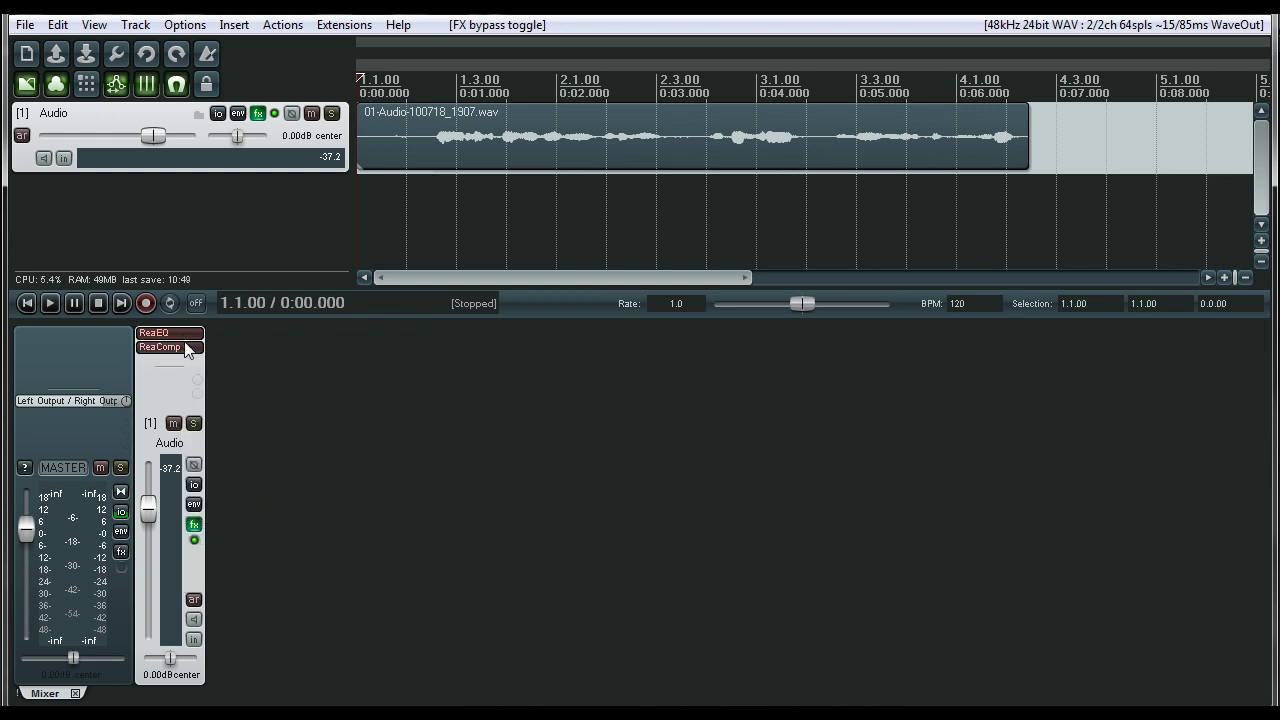
right_click(183, 344)
click(248, 502)
right_click(177, 333)
click(256, 490)
click(190, 333)
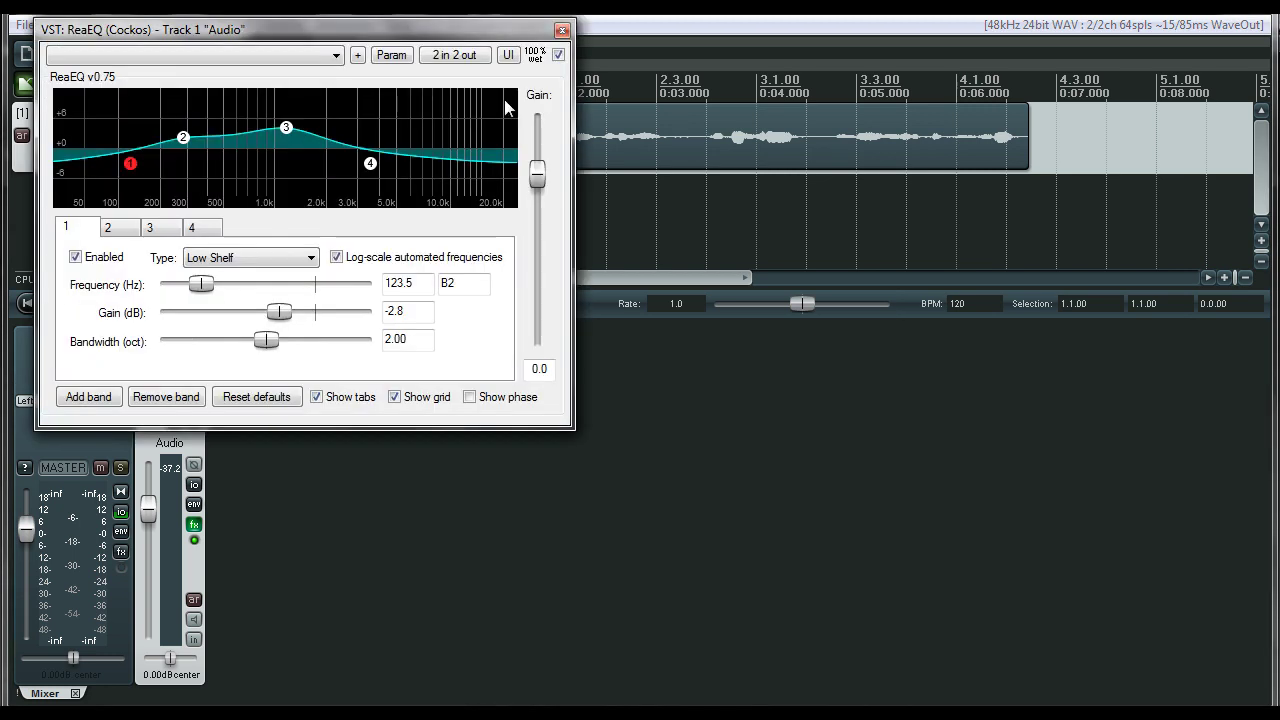
drag(505, 35, 769, 245)
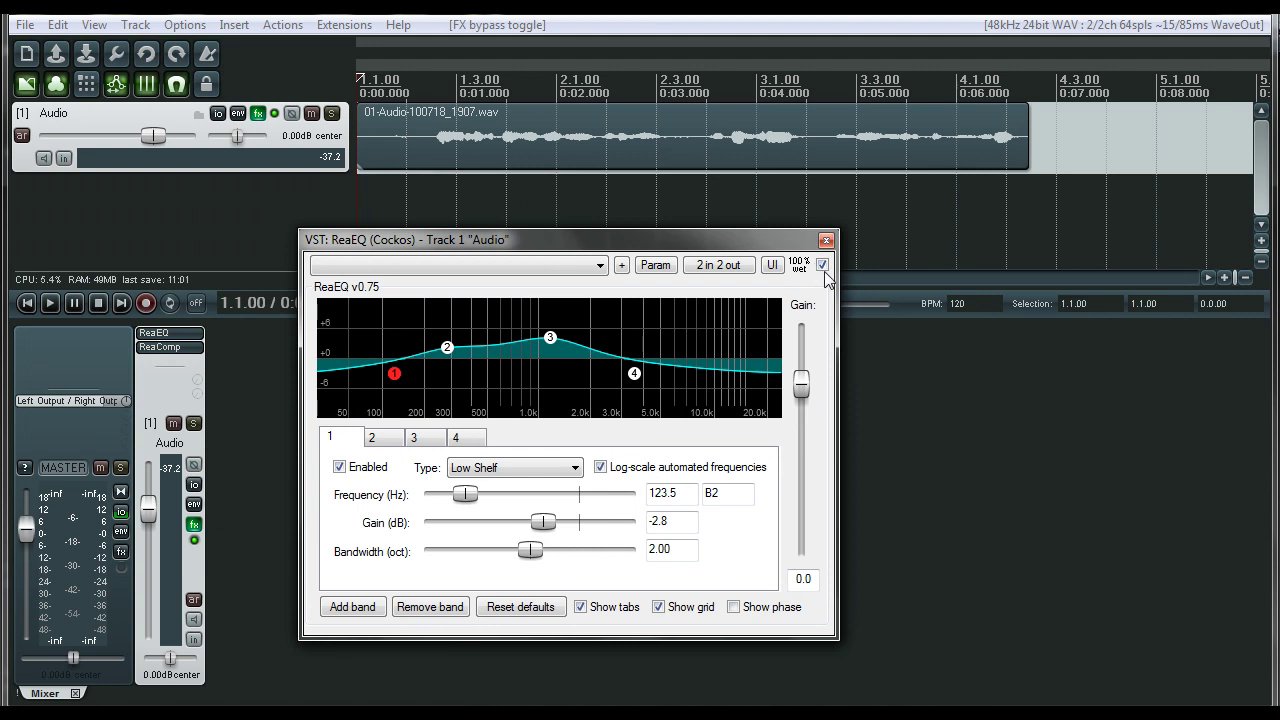
click(822, 265)
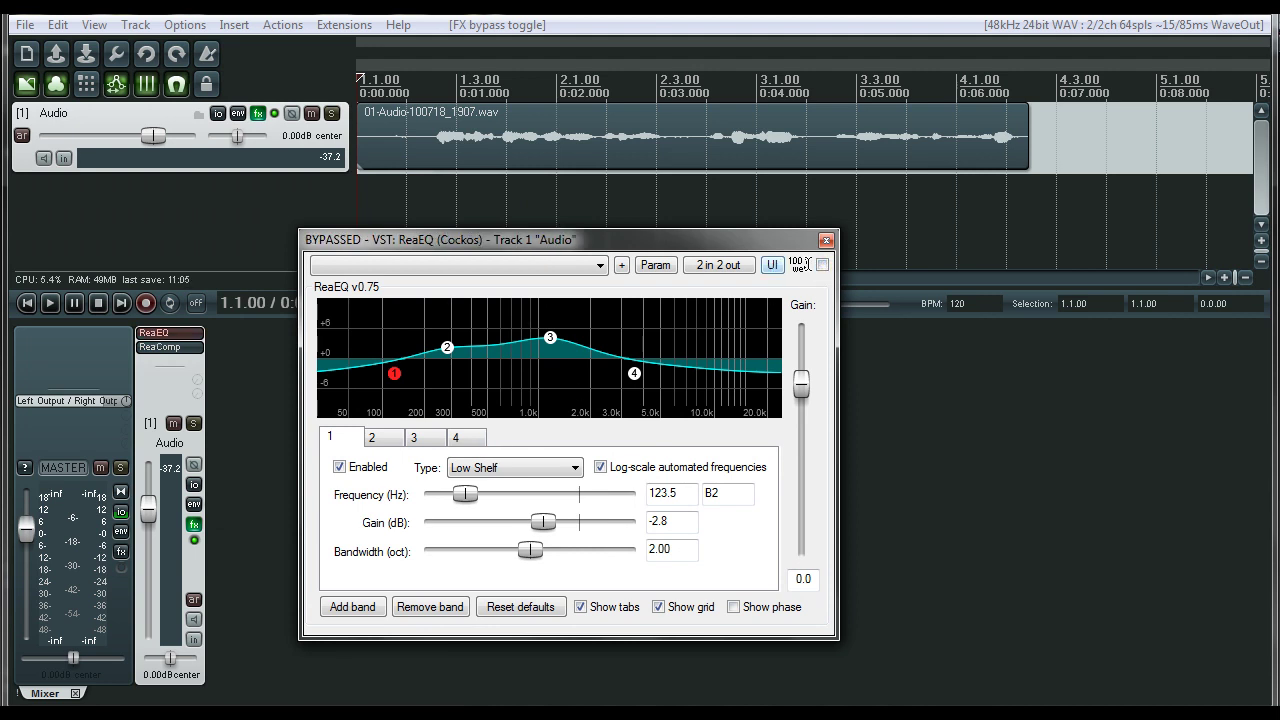
click(822, 265)
click(826, 241)
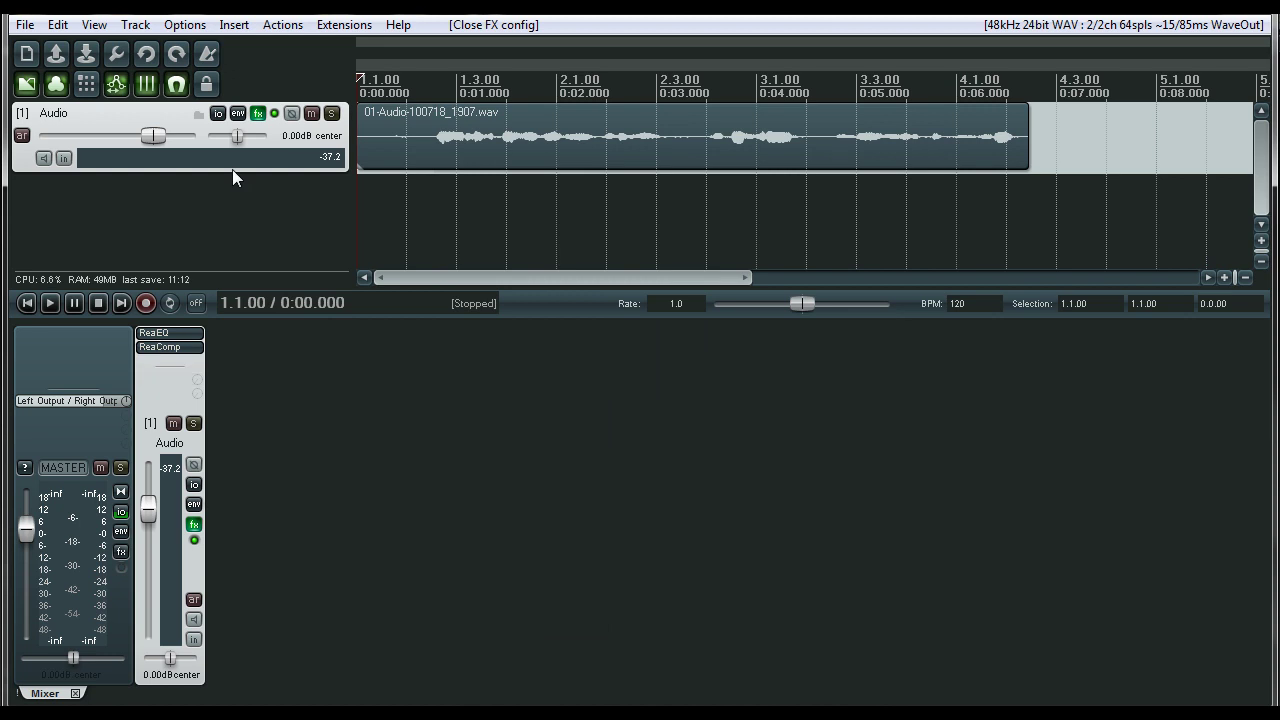
click(276, 114)
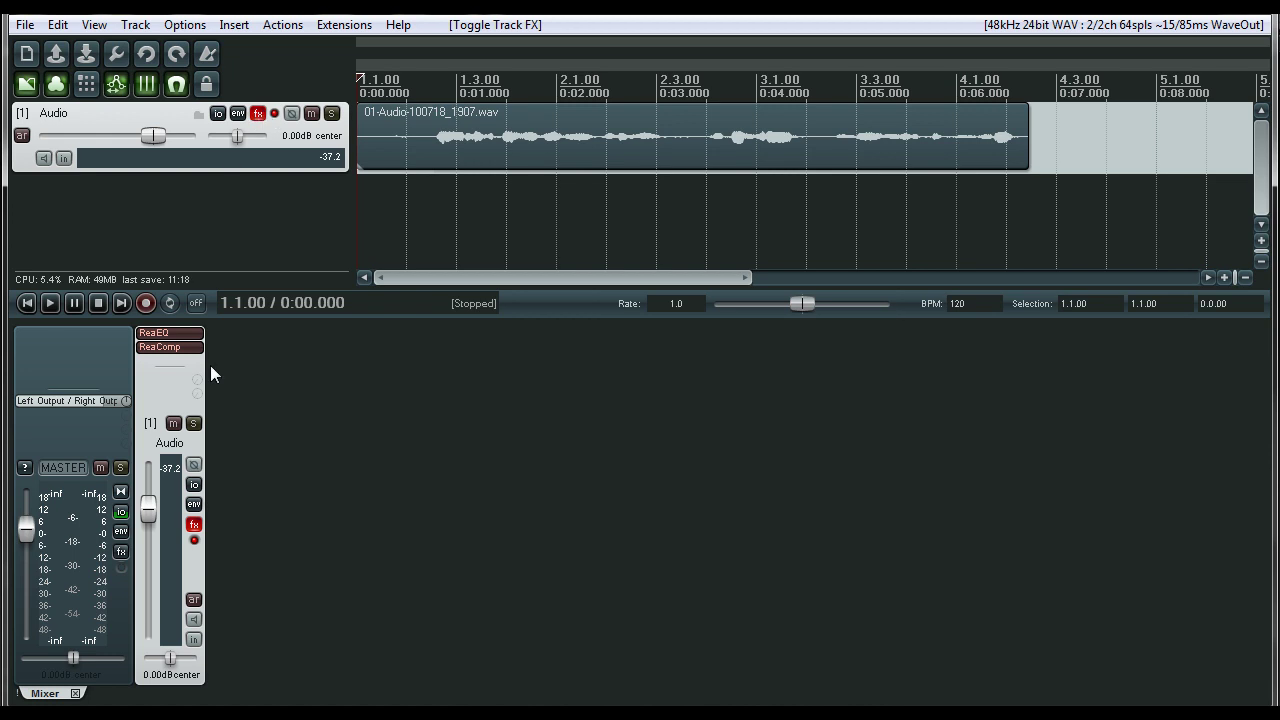
click(276, 114)
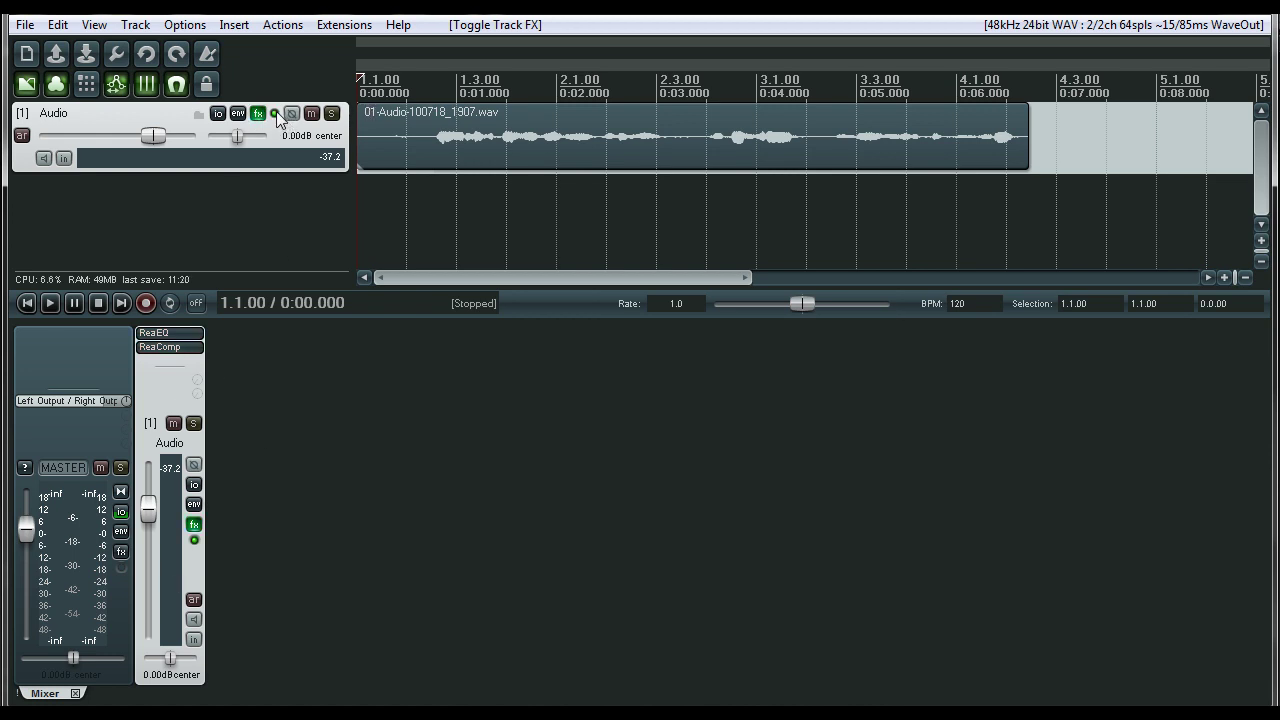
click(195, 541)
right_click(190, 346)
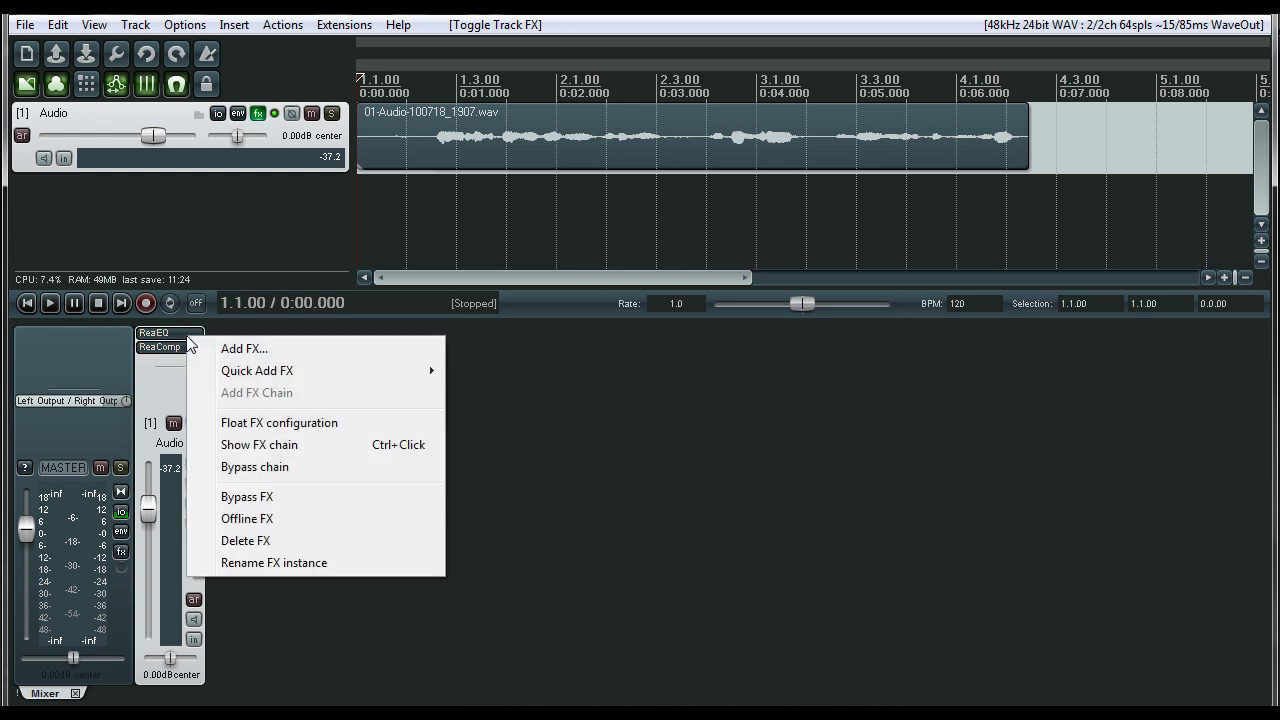
click(255, 470)
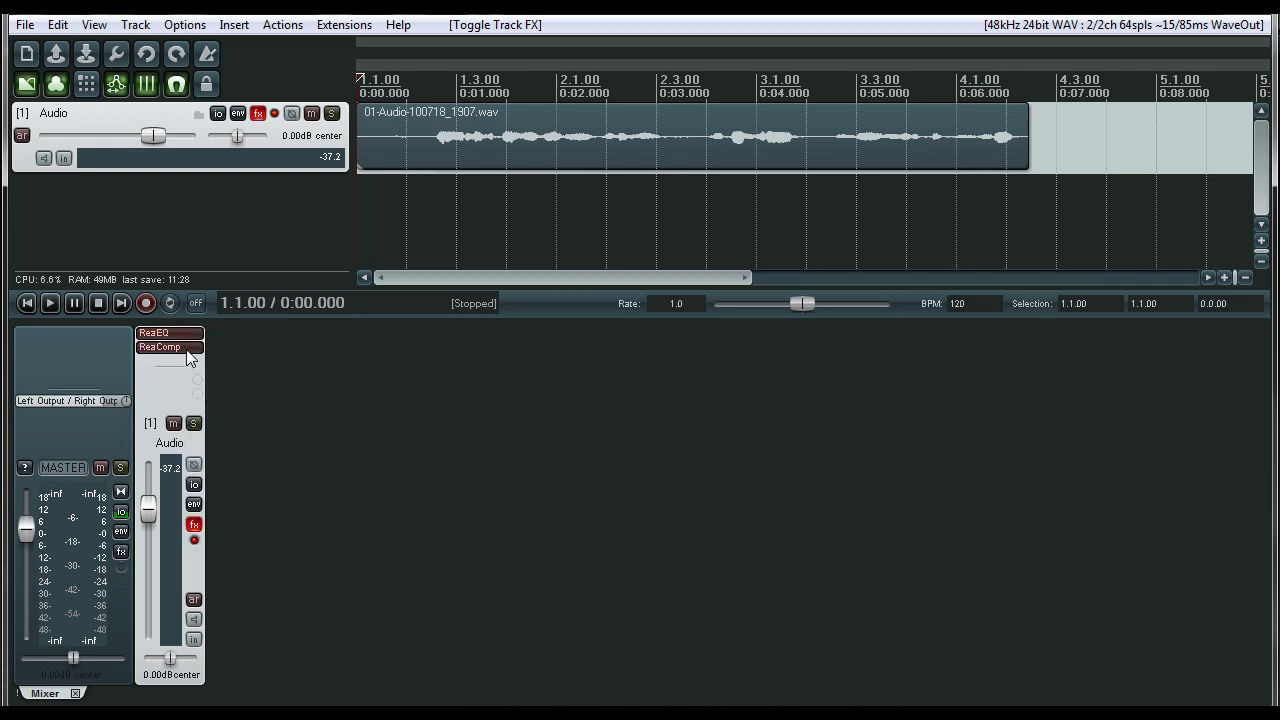
right_click(188, 350)
click(276, 481)
Step: Raise ReaComp's pre-comp to 31 ms and attack to 58.4 ms
click(189, 348)
drag(492, 236, 540, 260)
click(835, 150)
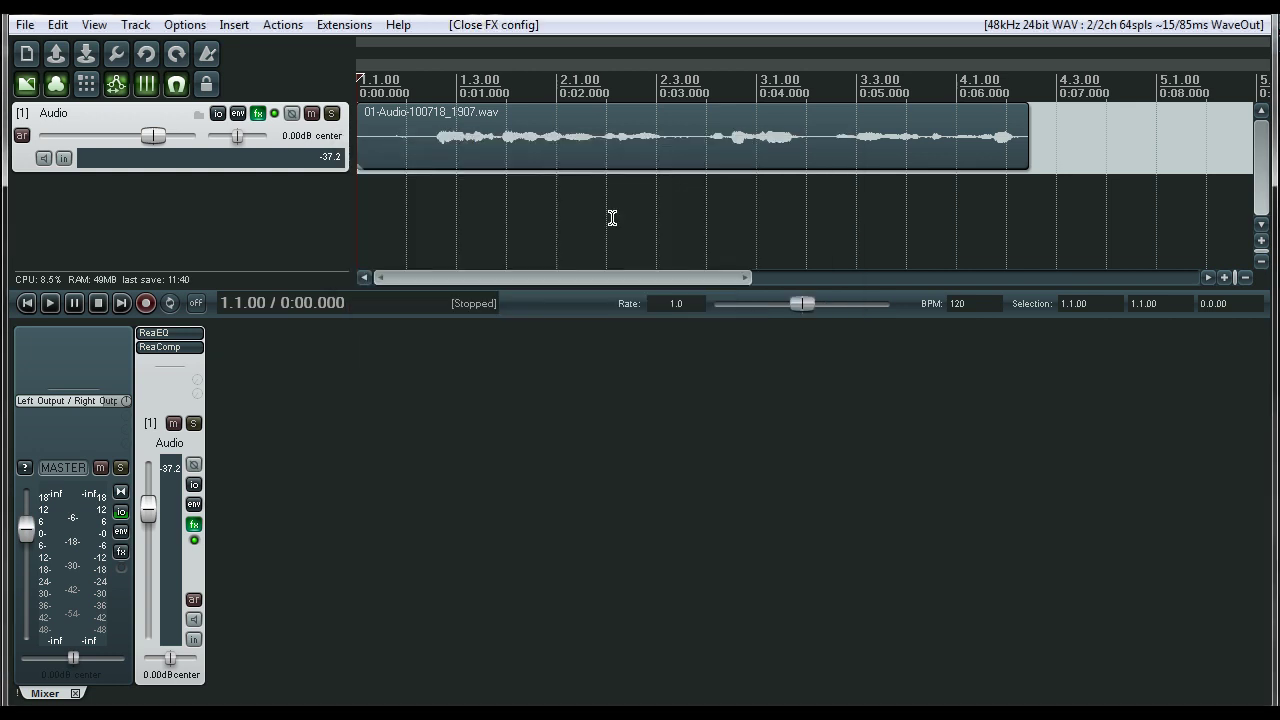
Step: Delete ReaComp and then ReaEQ from the Audio track's FX slots
right_click(196, 338)
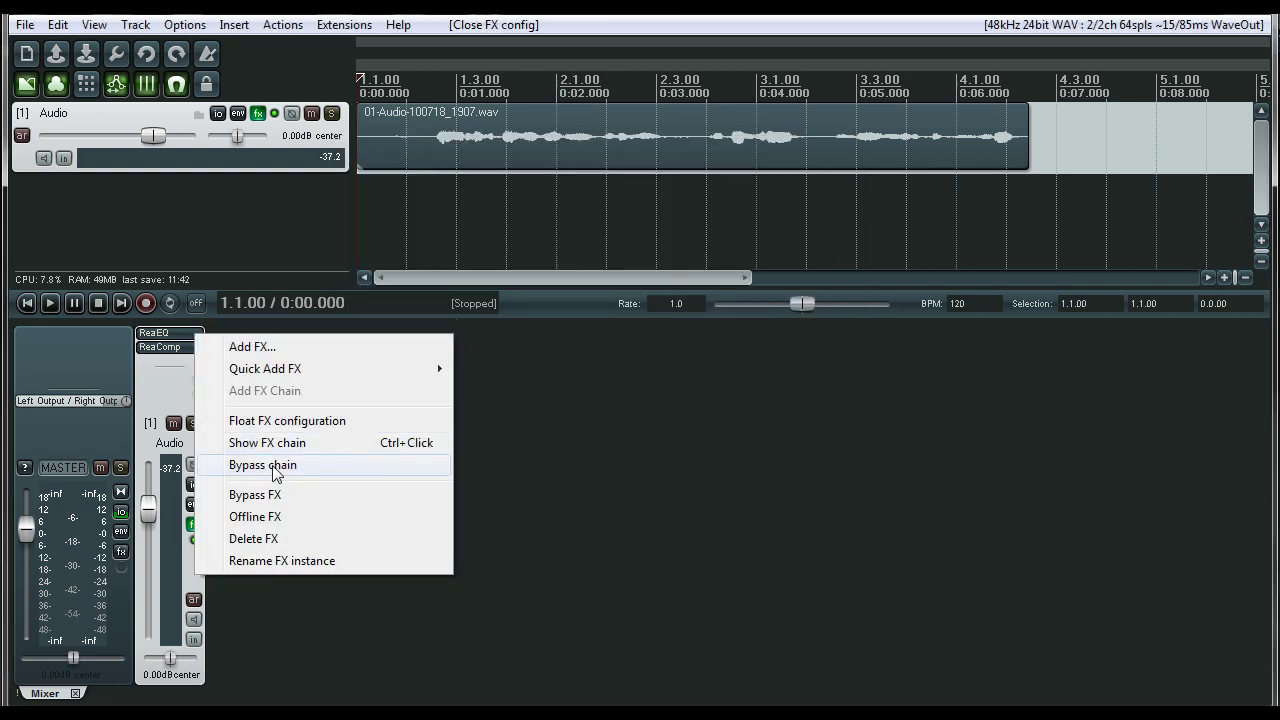
click(584, 441)
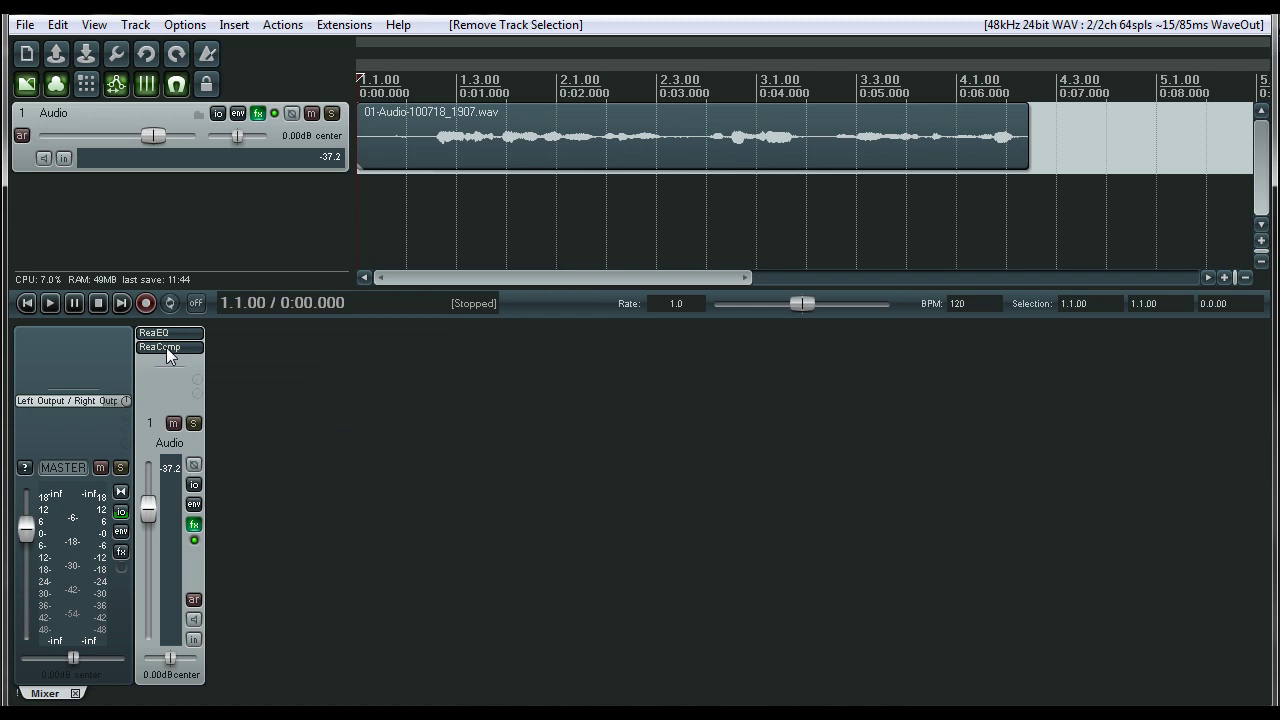
right_click(167, 350)
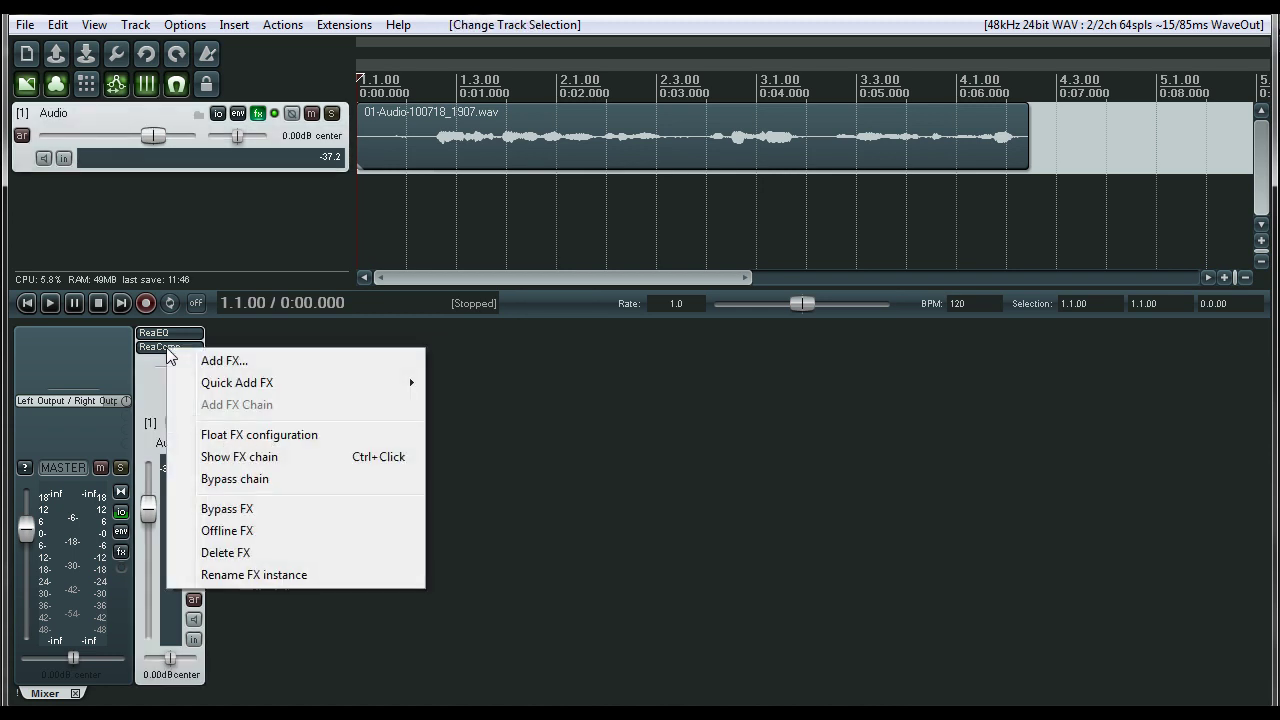
click(252, 553)
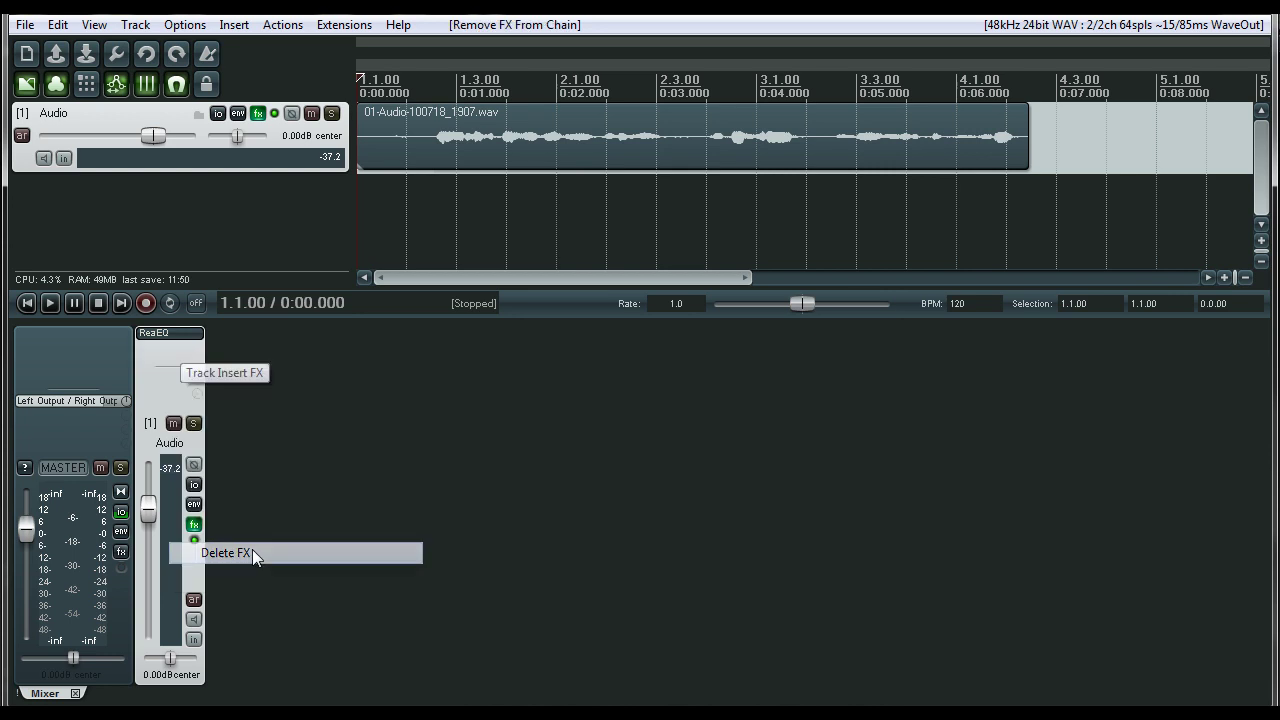
right_click(174, 340)
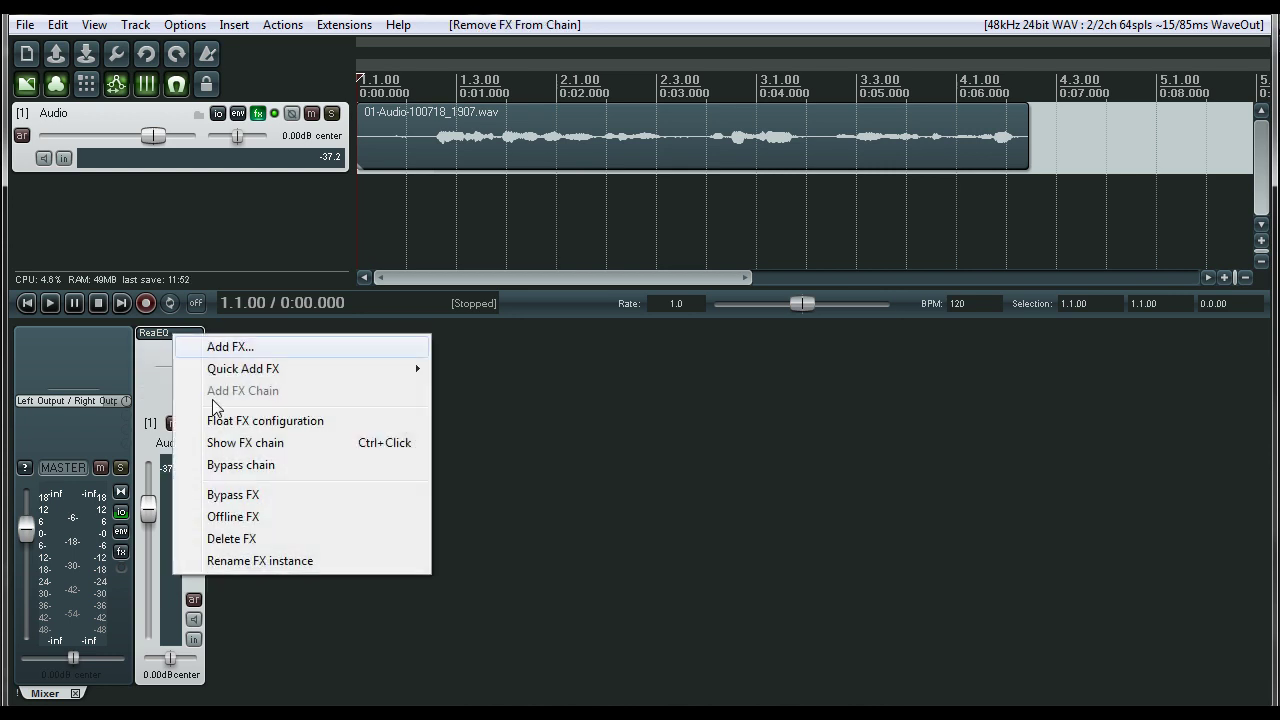
click(254, 538)
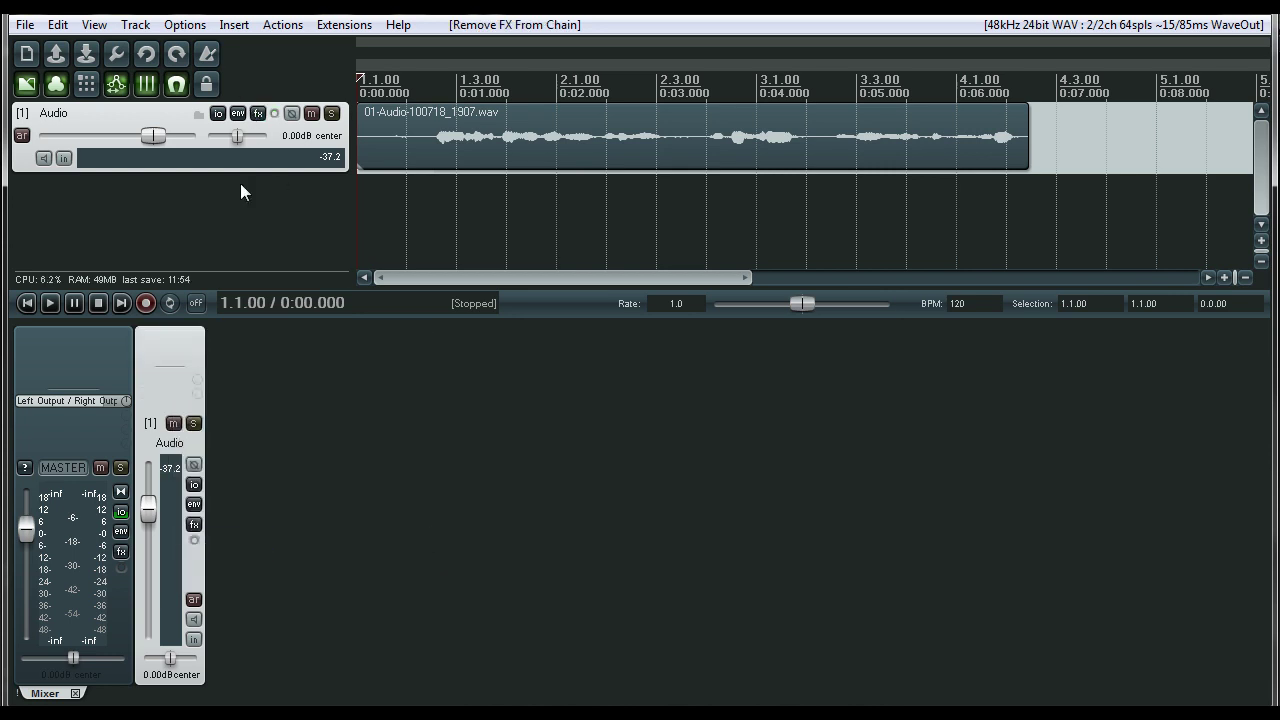
Step: Add ReaEQ to the Audio track again
click(176, 337)
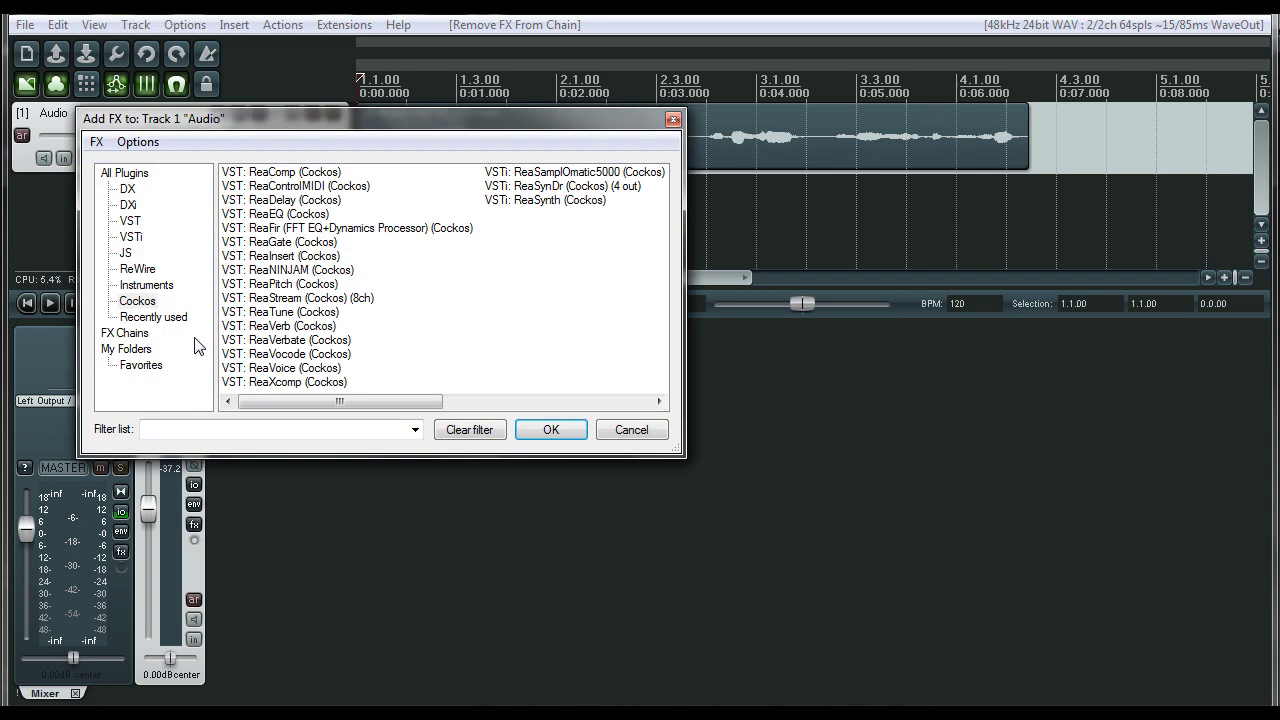
click(290, 214)
click(547, 425)
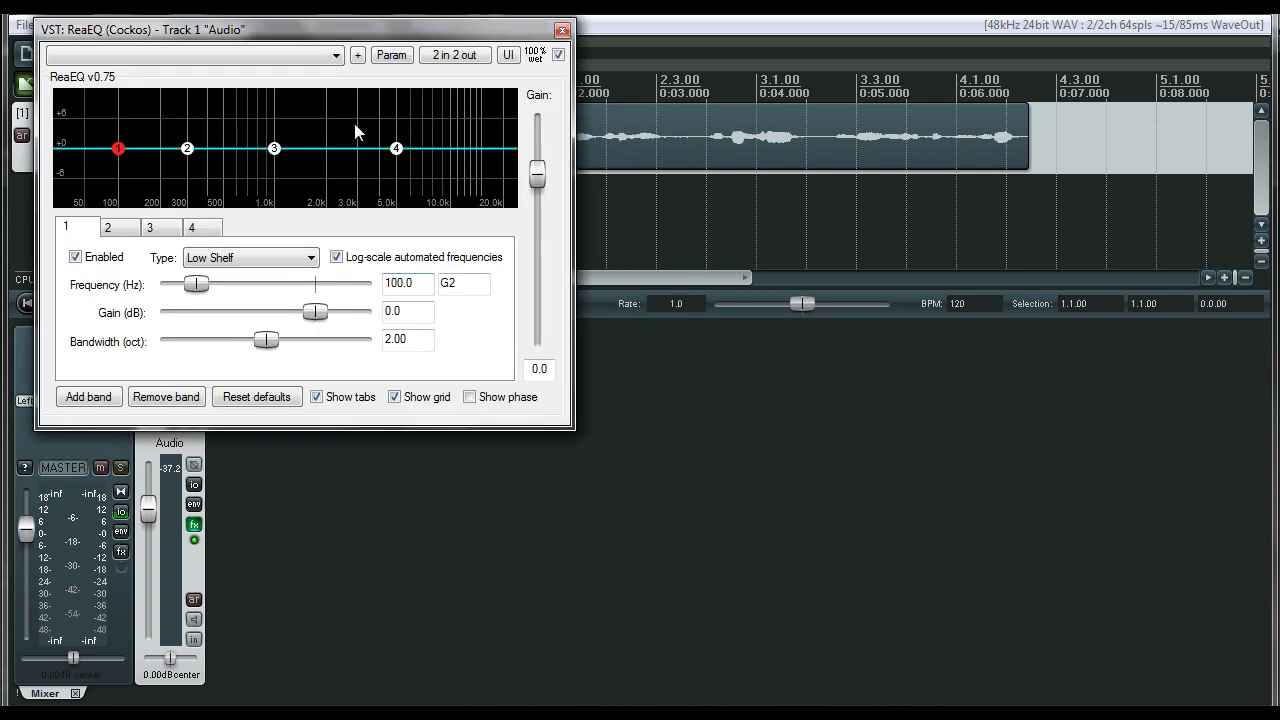
click(562, 30)
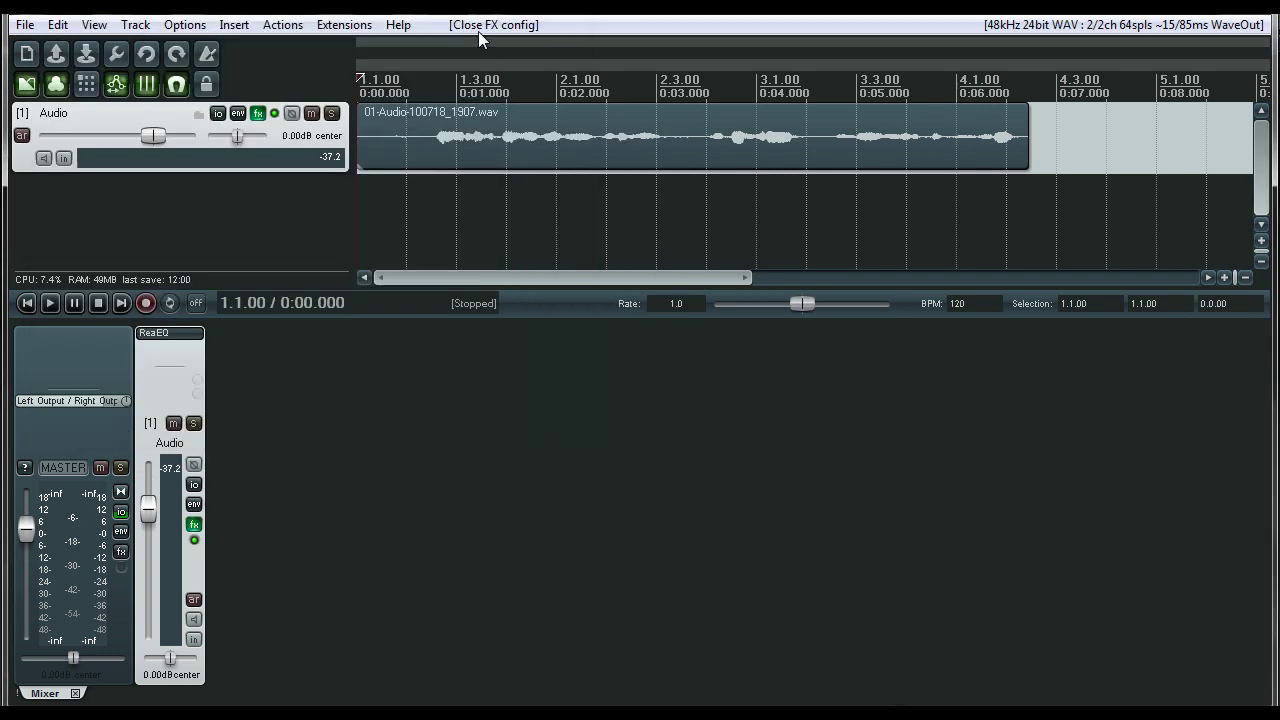
Step: Remove ReaEQ from the track's FX chain window, leaving the chain empty
click(258, 115)
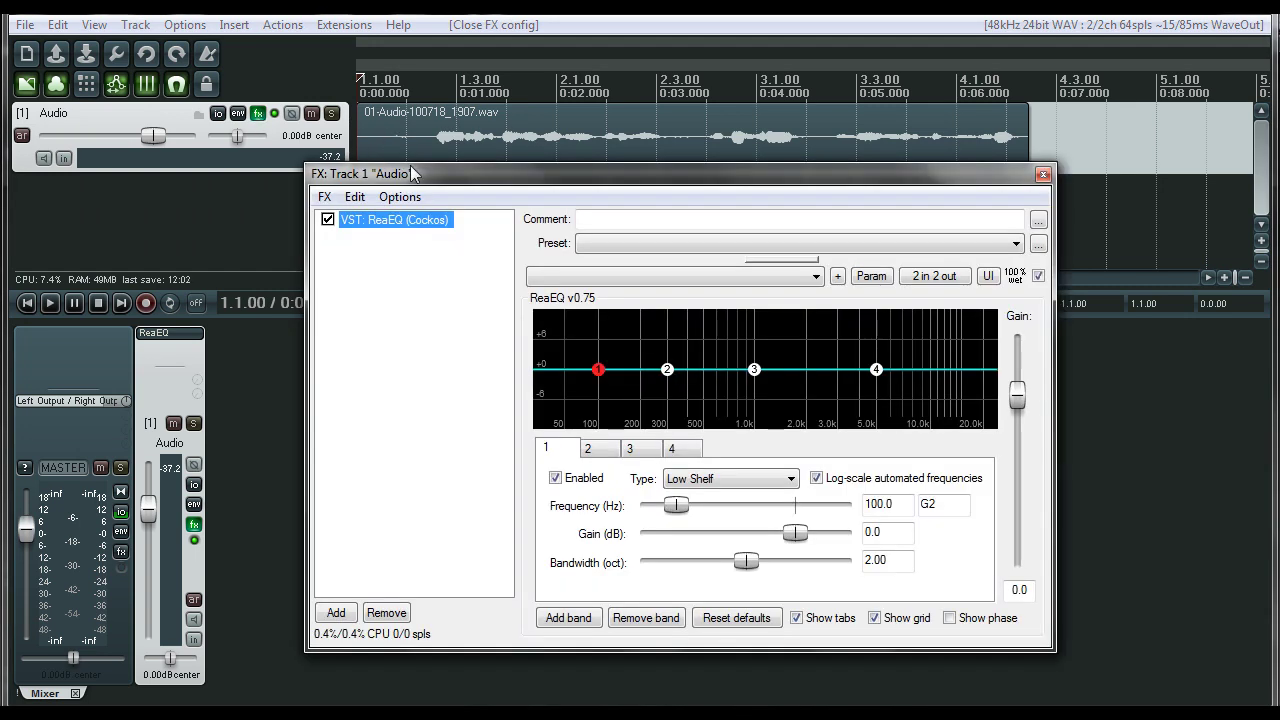
drag(416, 172, 350, 120)
drag(314, 220, 323, 303)
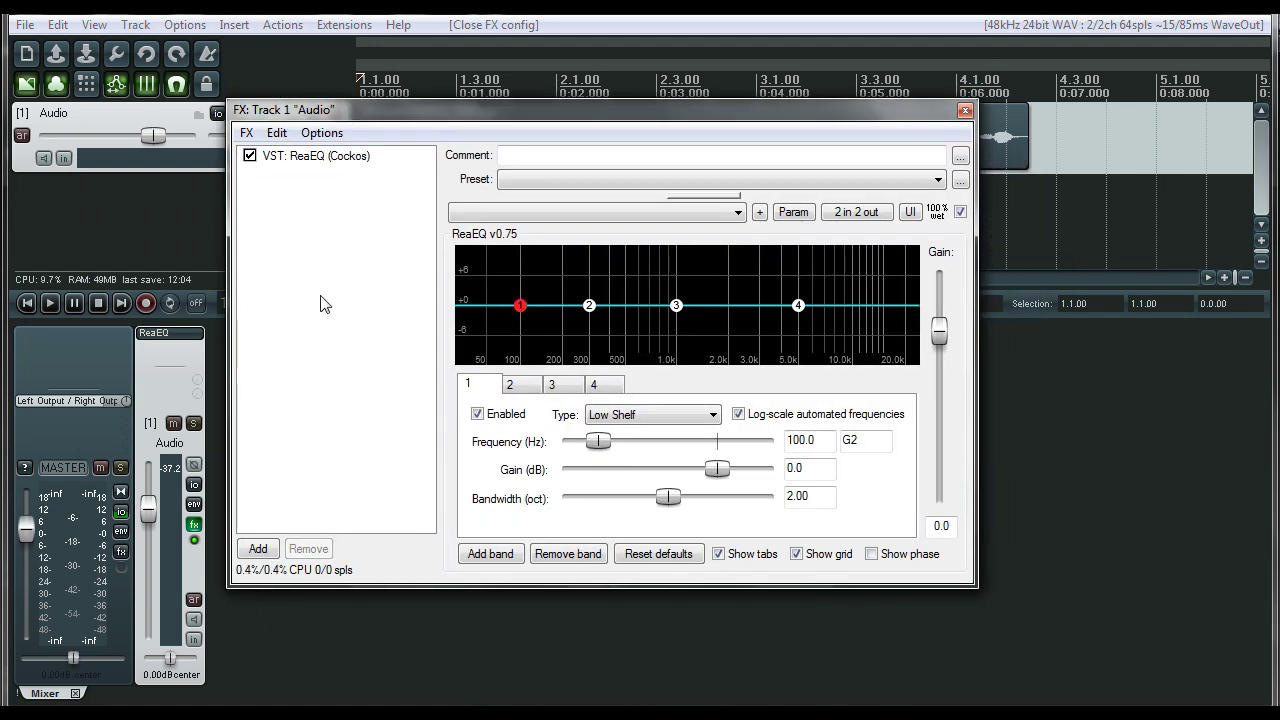
click(307, 163)
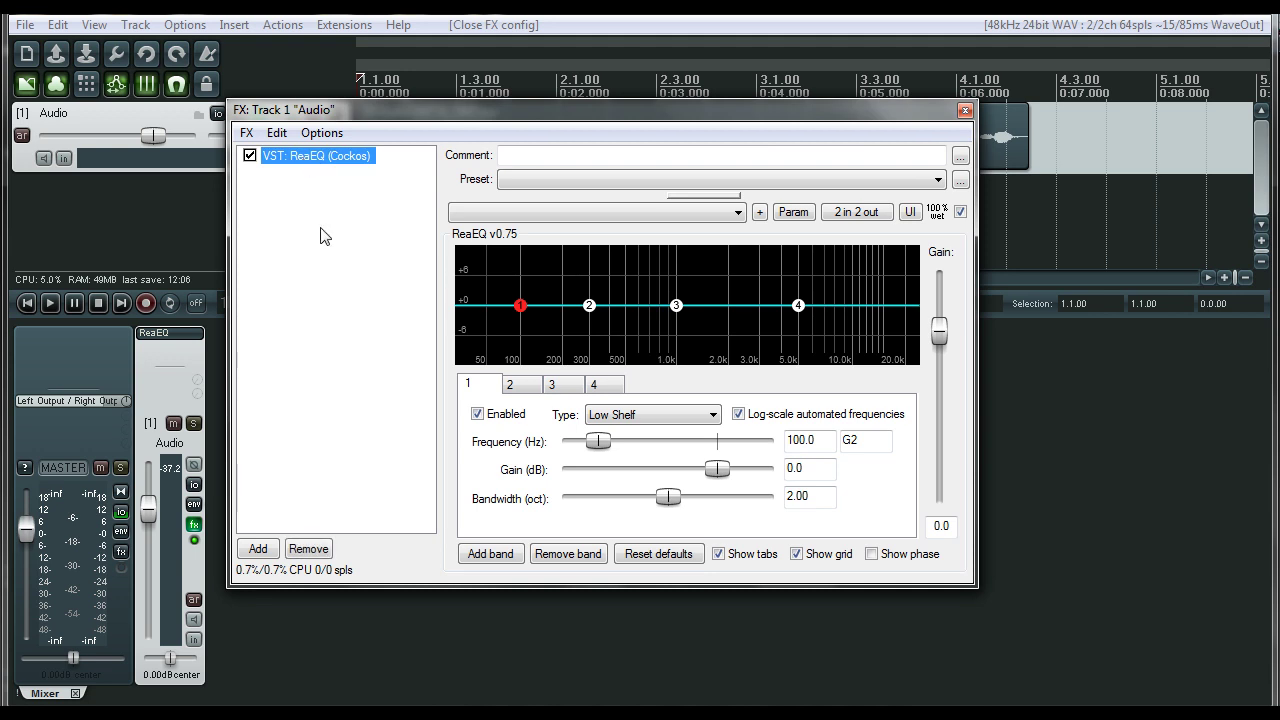
key(Delete)
key(Escape)
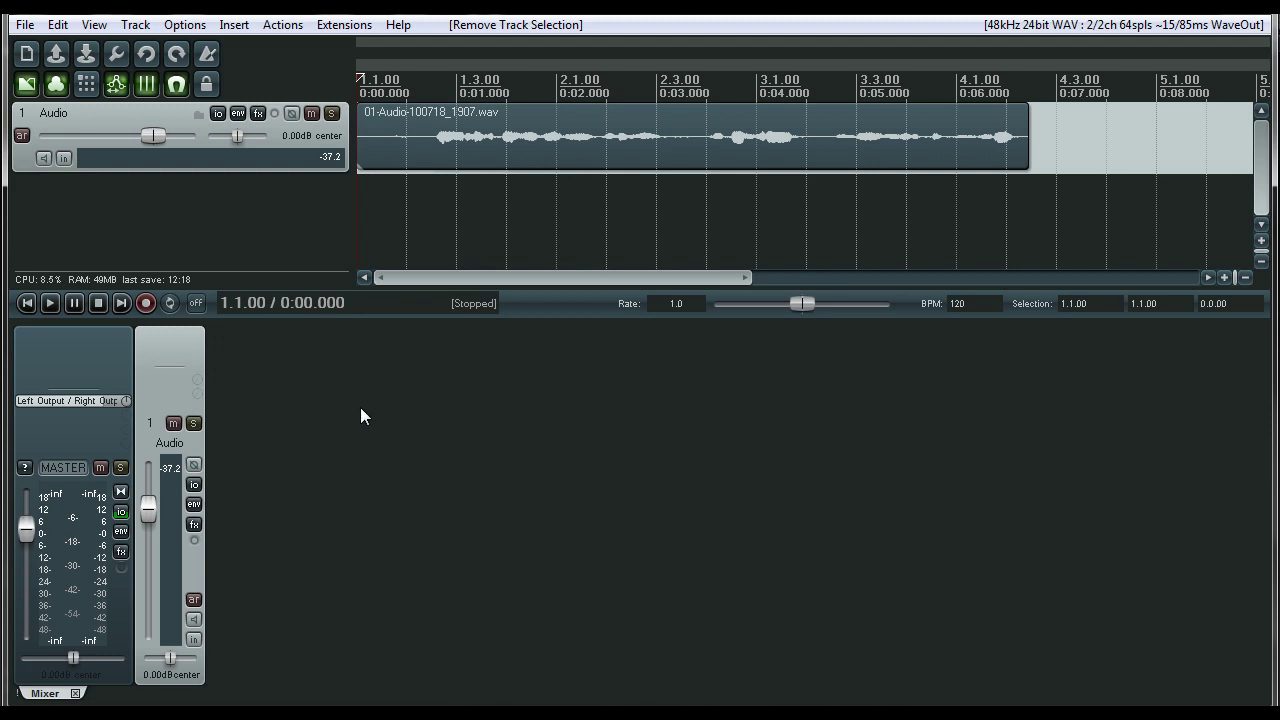
Step: Delete the Audio track and its recorded take, leaving only the master channel
click(195, 684)
key(Delete)
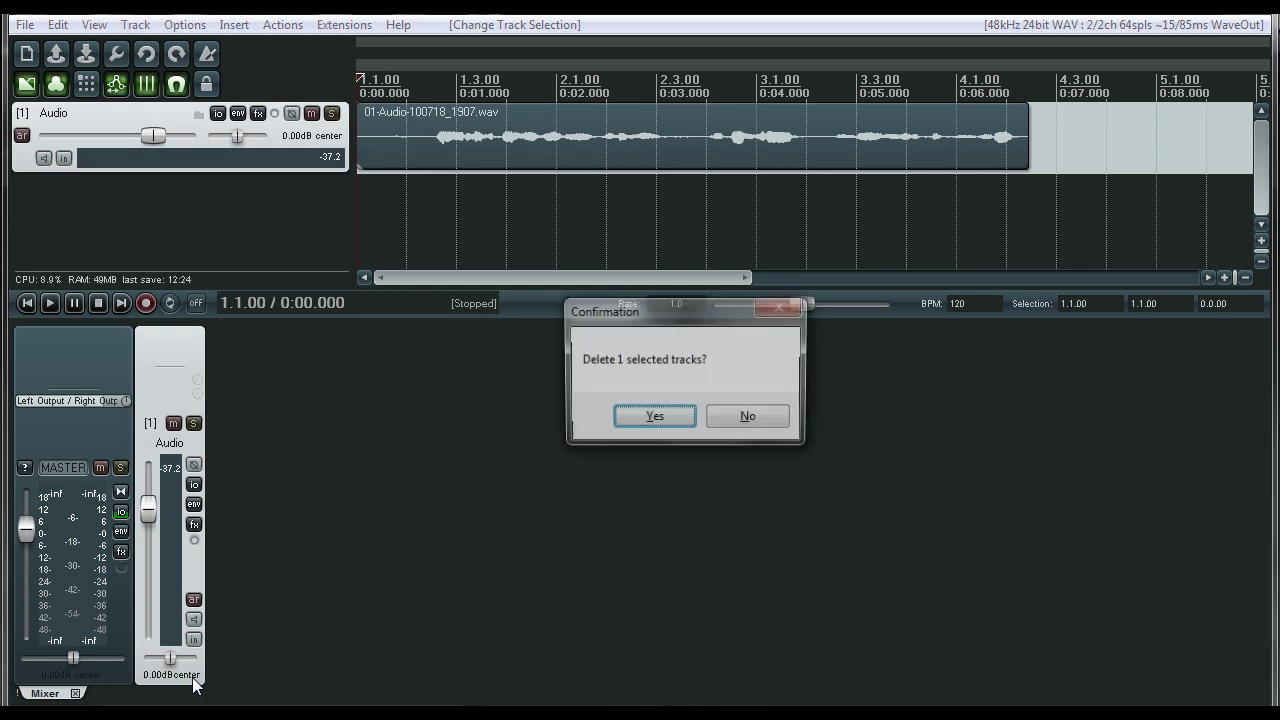
click(572, 432)
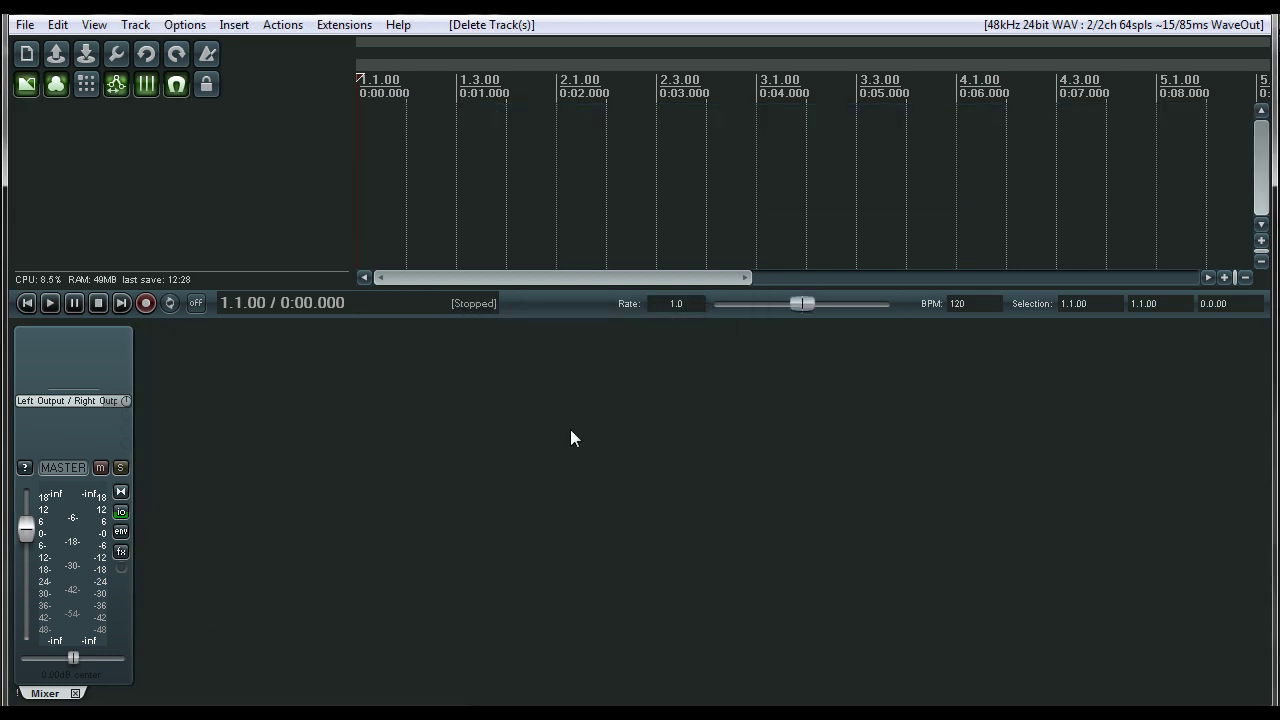